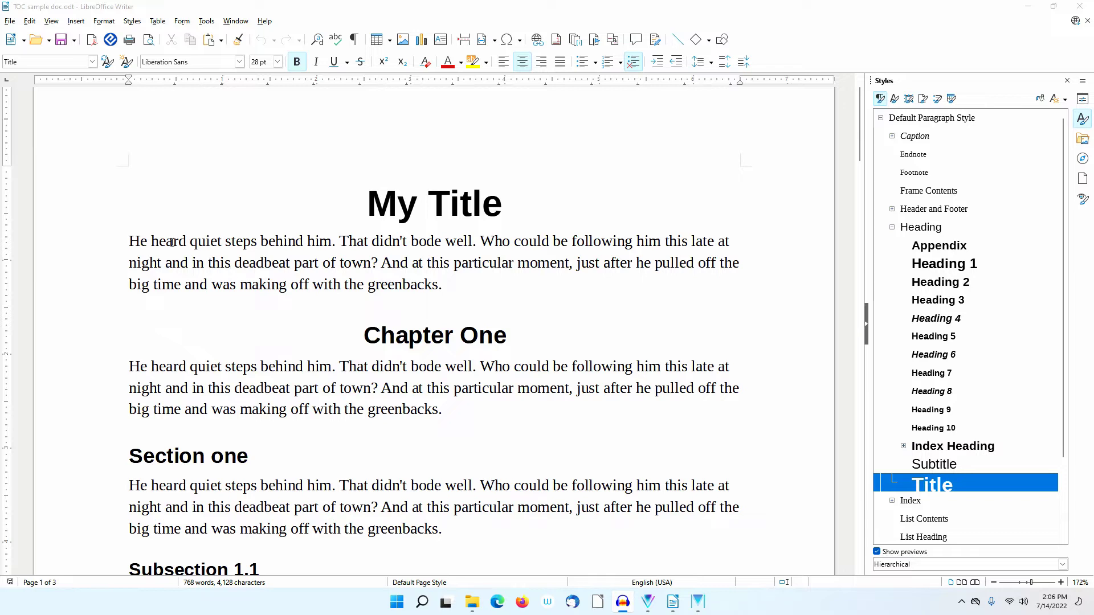
# Step: Add an empty paragraph just above the first body paragraph, below My Title
pyautogui.click(130, 240)
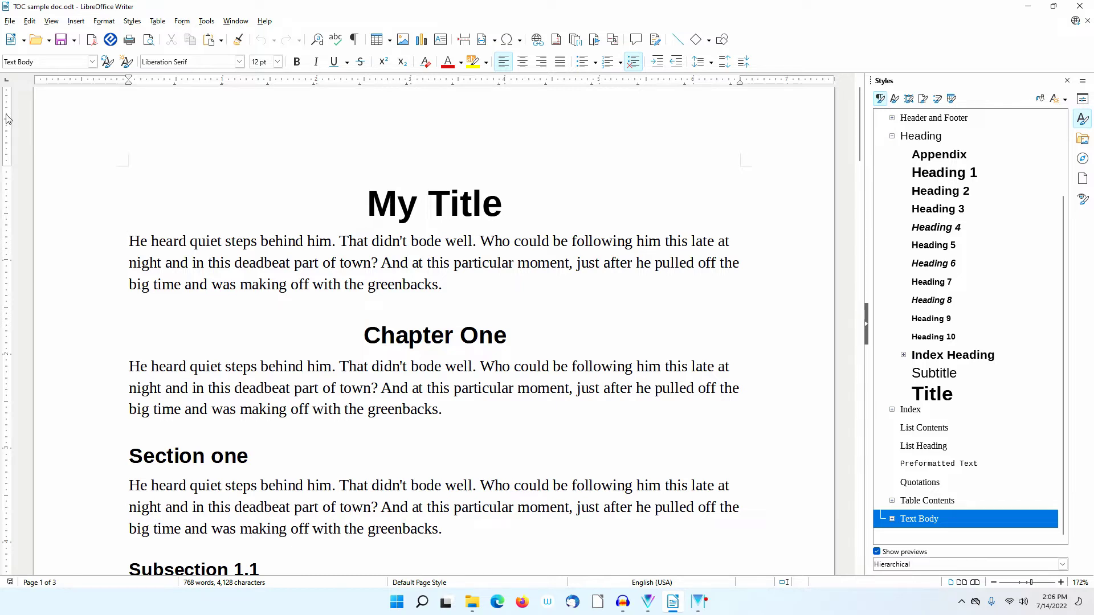
pyautogui.press('Return')
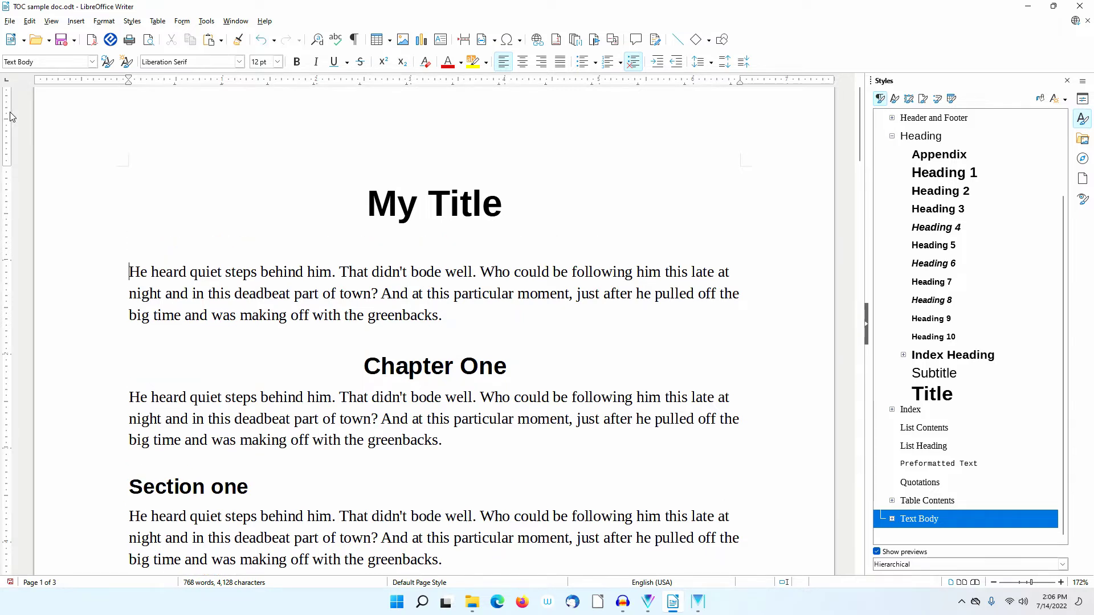
# Step: Set up a Table of Contents index titled 'Table of Contents', protected against manual changes
pyautogui.click(74, 20)
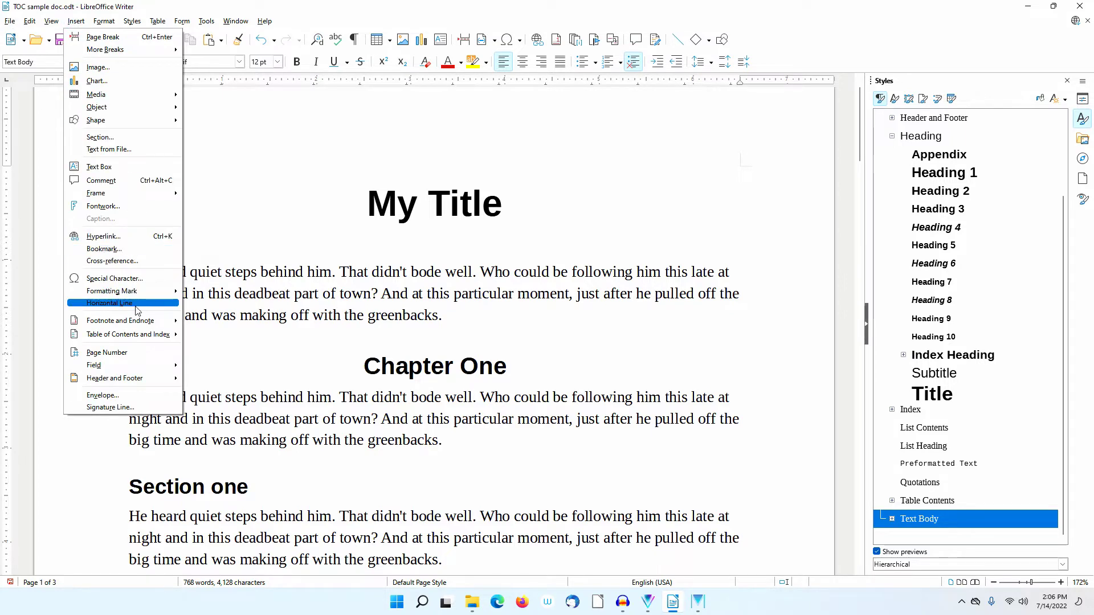
pyautogui.moveTo(136, 341)
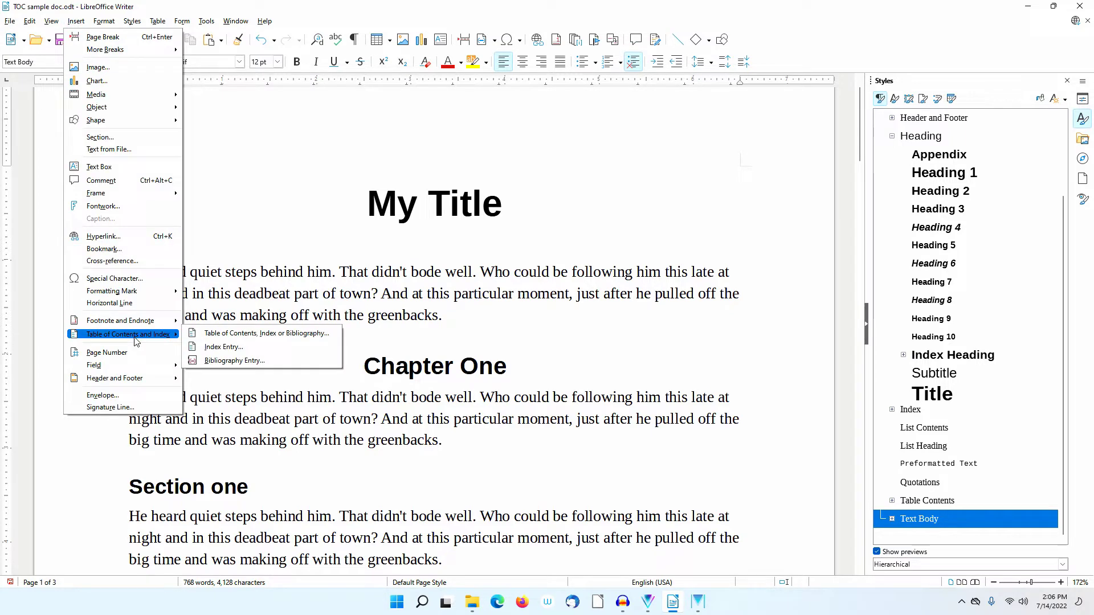
pyautogui.click(226, 340)
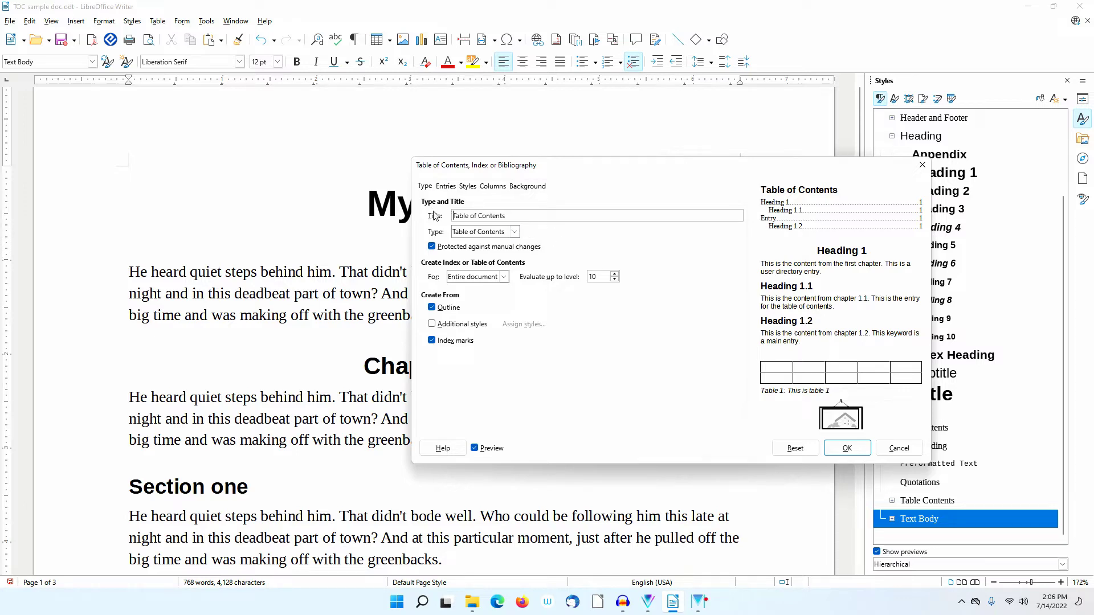
pyautogui.click(514, 232)
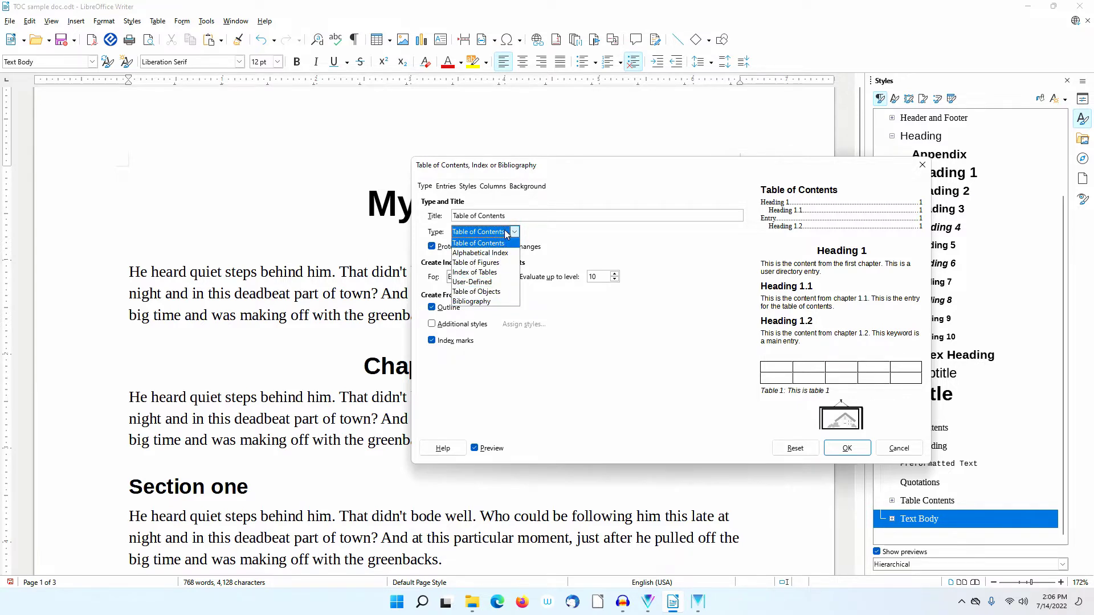
pyautogui.click(495, 243)
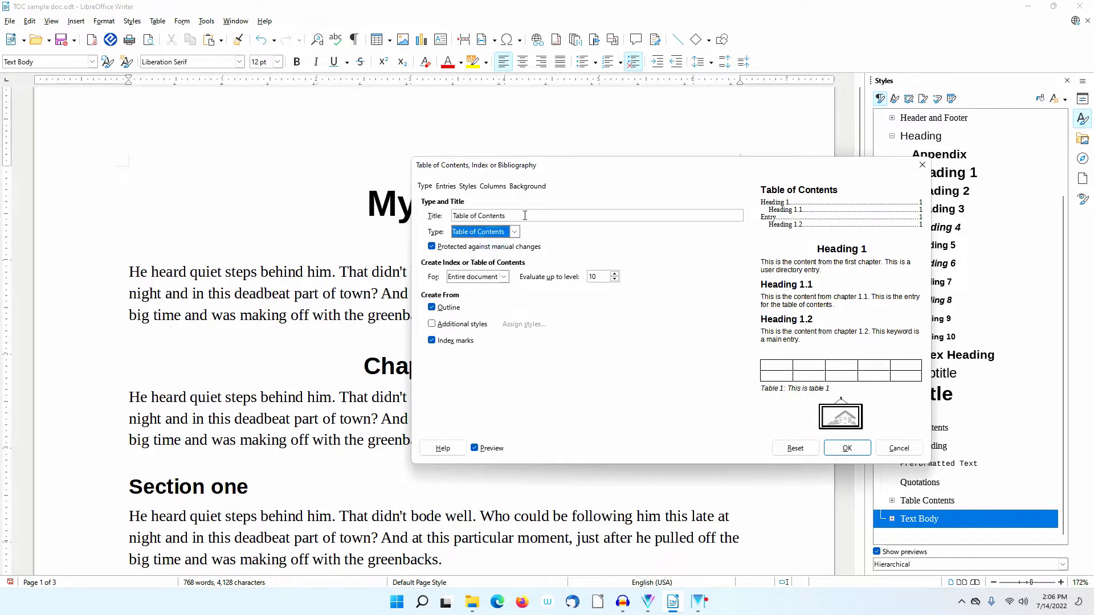
pyautogui.tripleClick(525, 216)
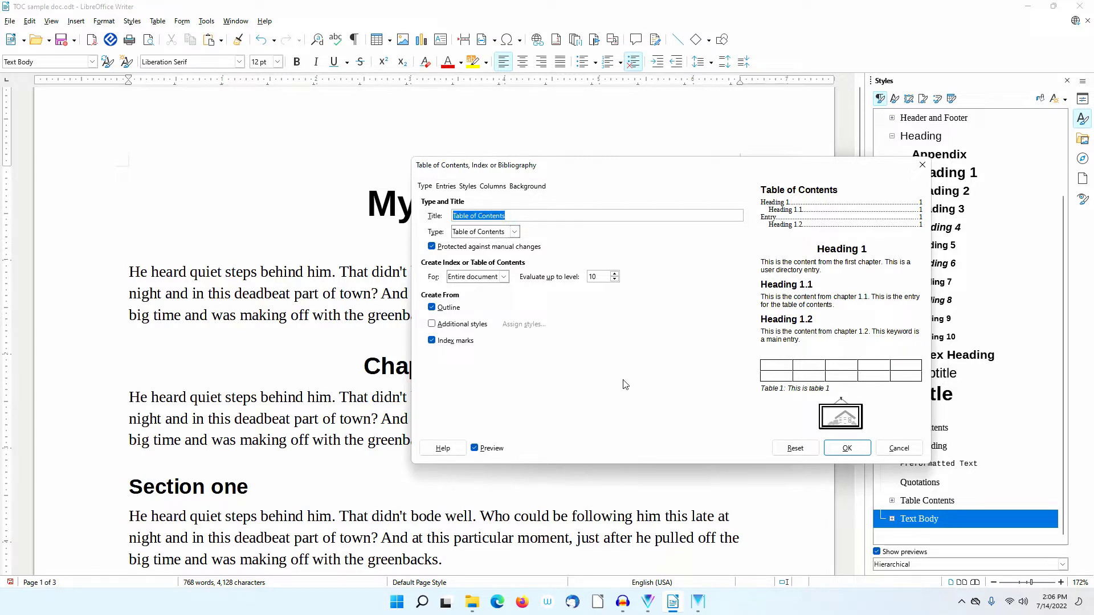
pyautogui.click(432, 246)
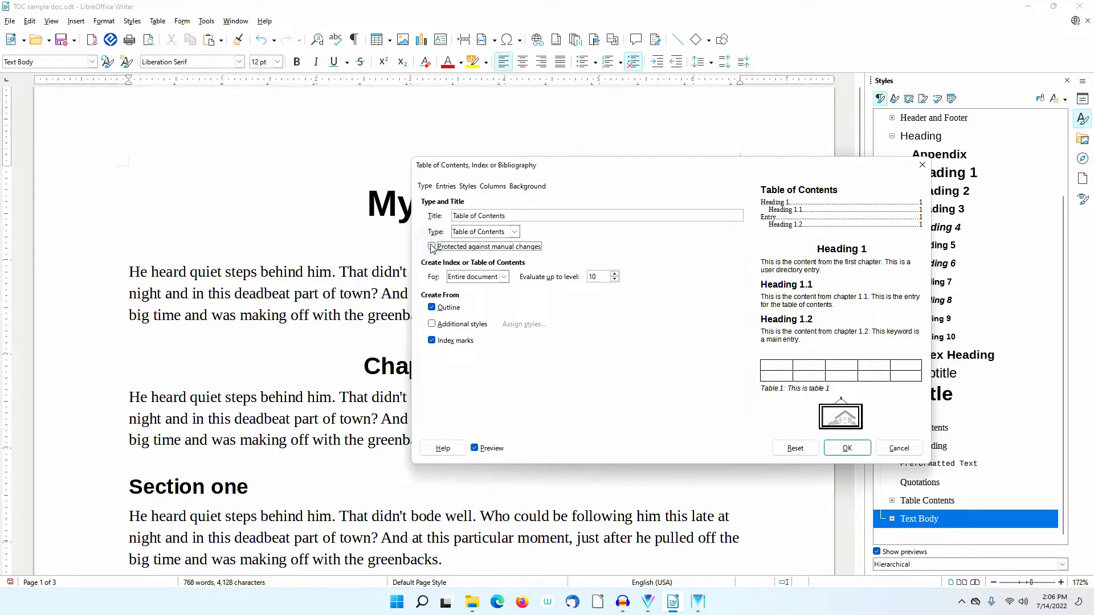
pyautogui.click(431, 247)
# Step: Insert the table of contents below My Title and confirm it is read-only when edited
pyautogui.click(853, 449)
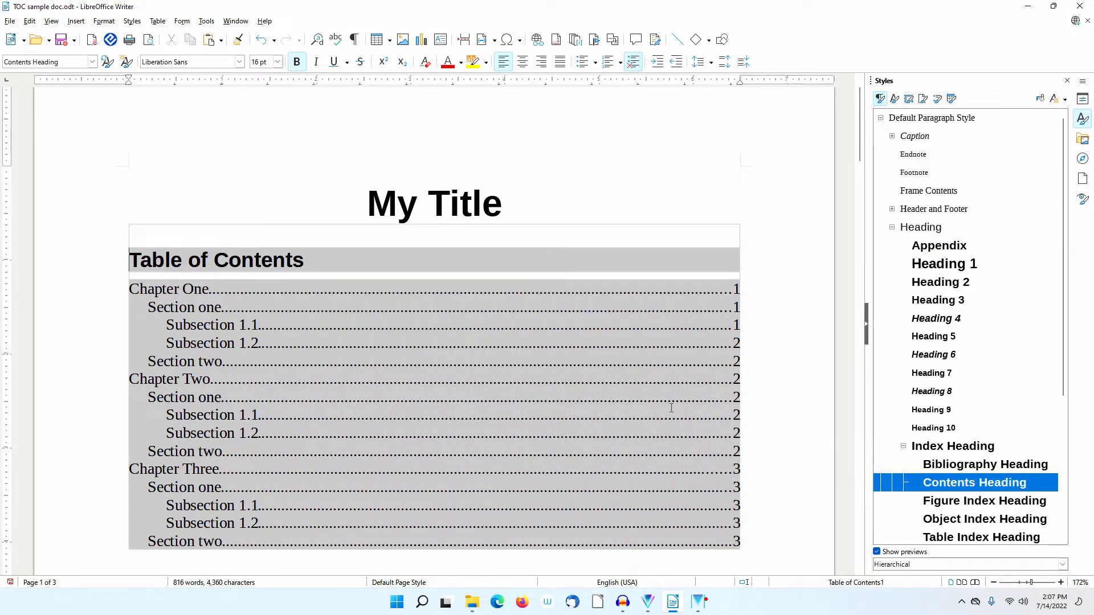
pyautogui.scroll(-3, 613, 399)
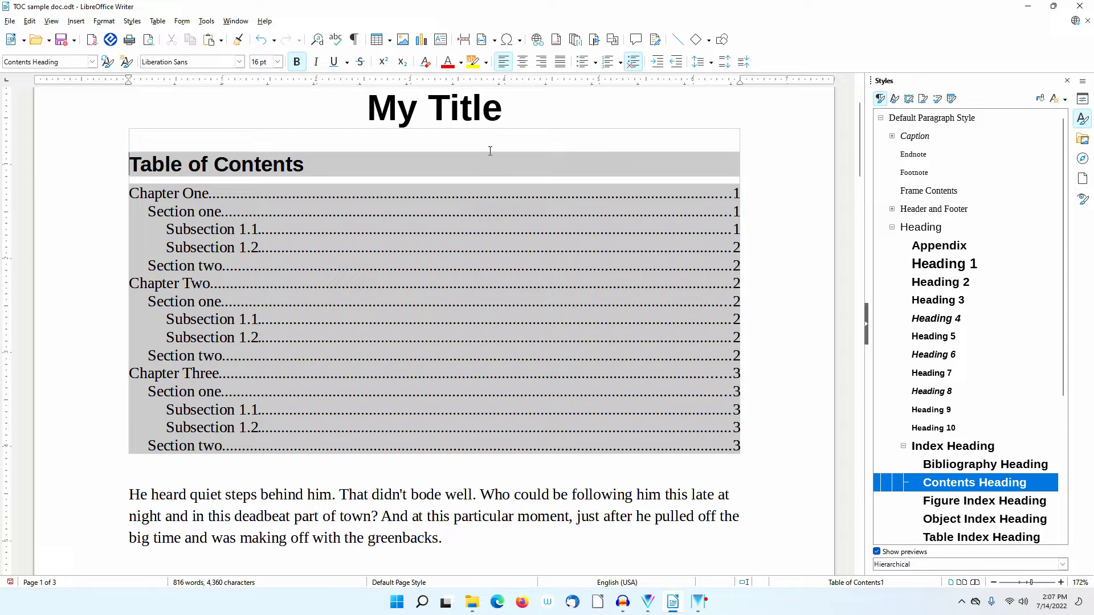
pyautogui.click(212, 283)
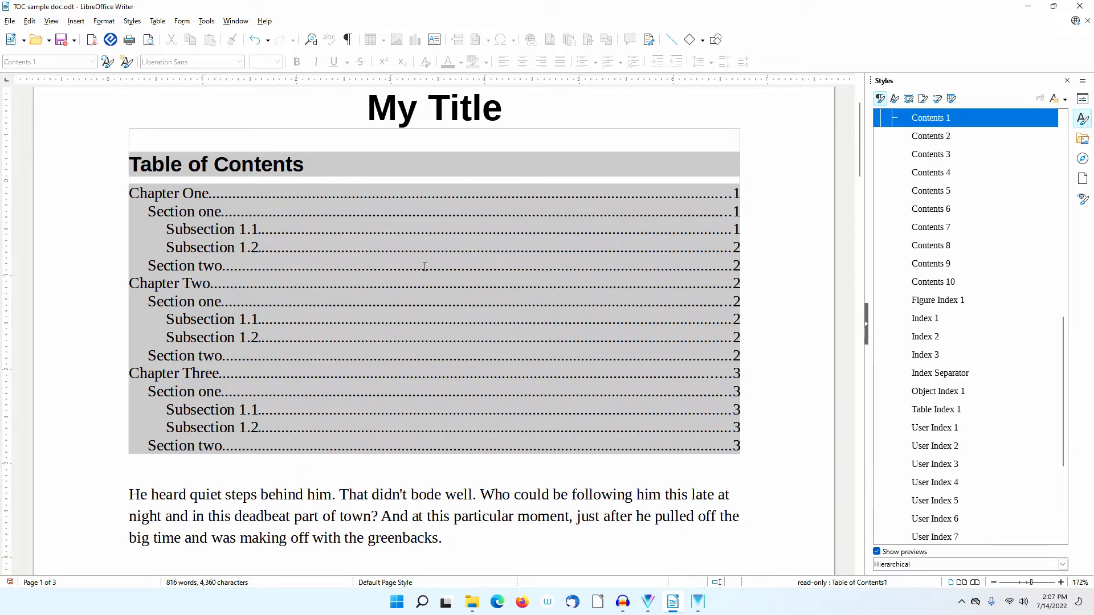
pyautogui.press('Delete')
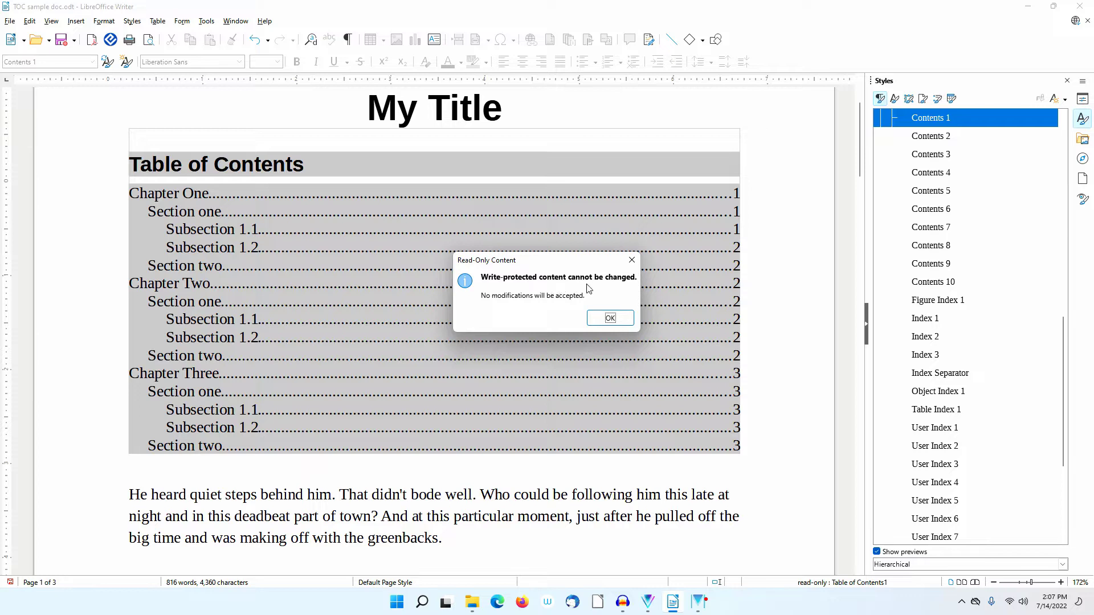
pyautogui.click(612, 319)
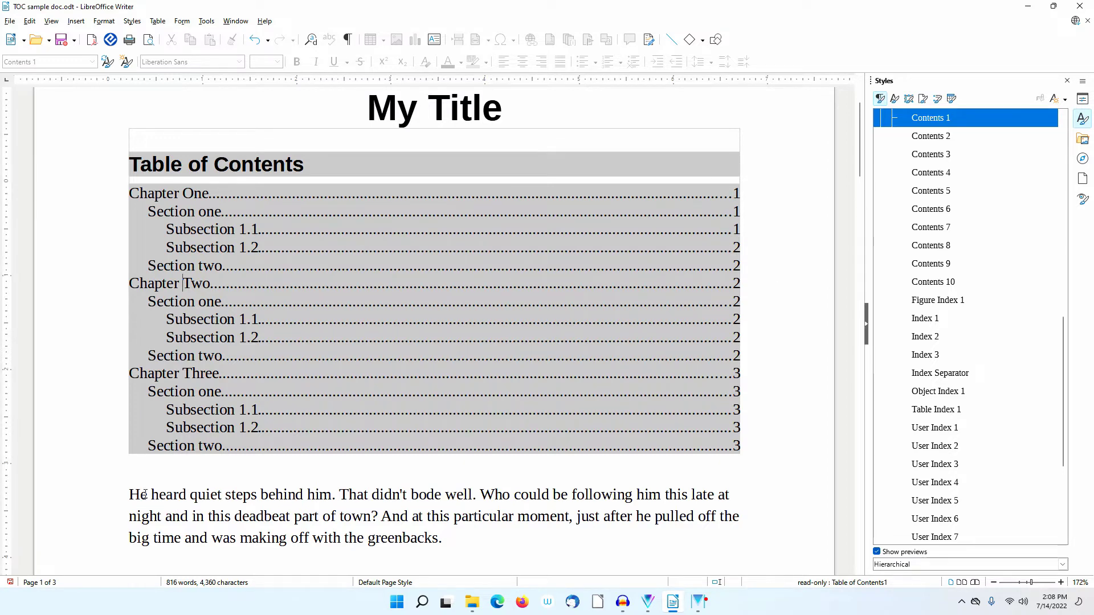
pyautogui.click(127, 494)
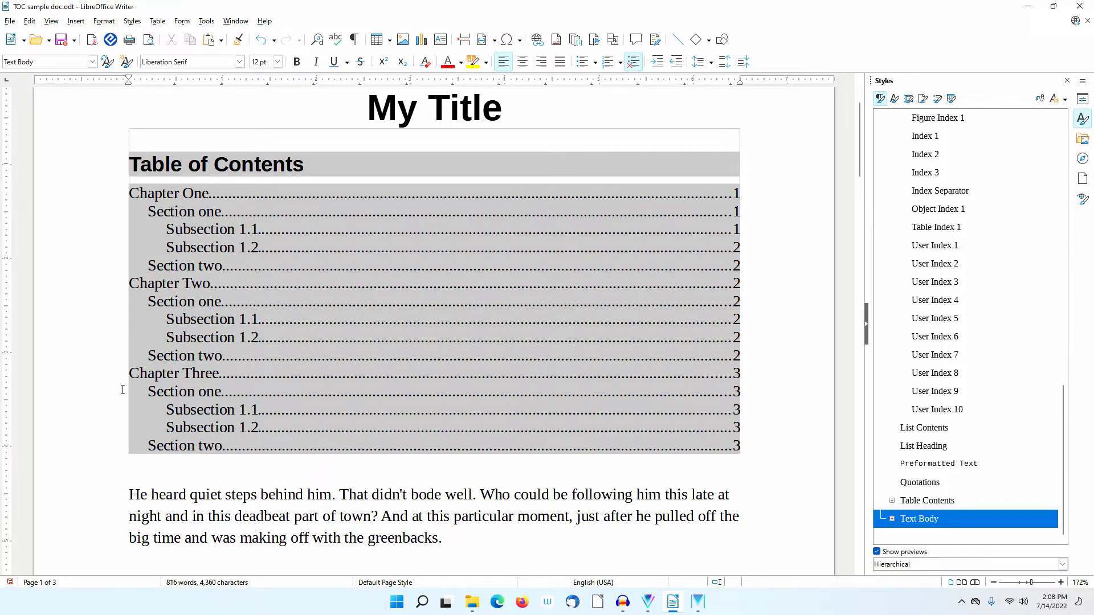
# Step: Insert a page break before the body text, then return to the document start
pyautogui.click(76, 21)
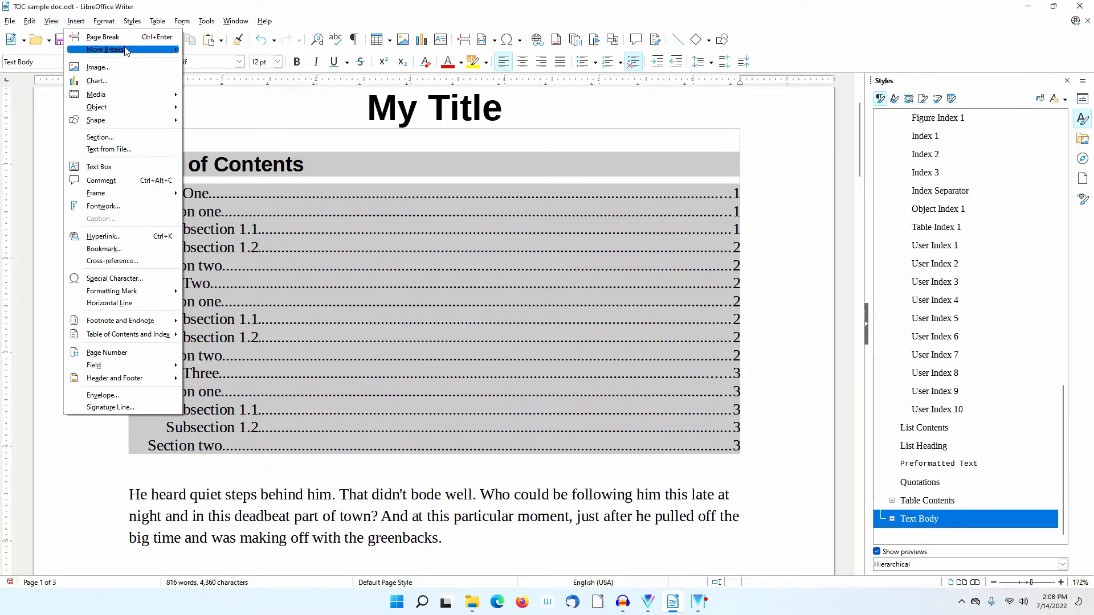
pyautogui.click(102, 37)
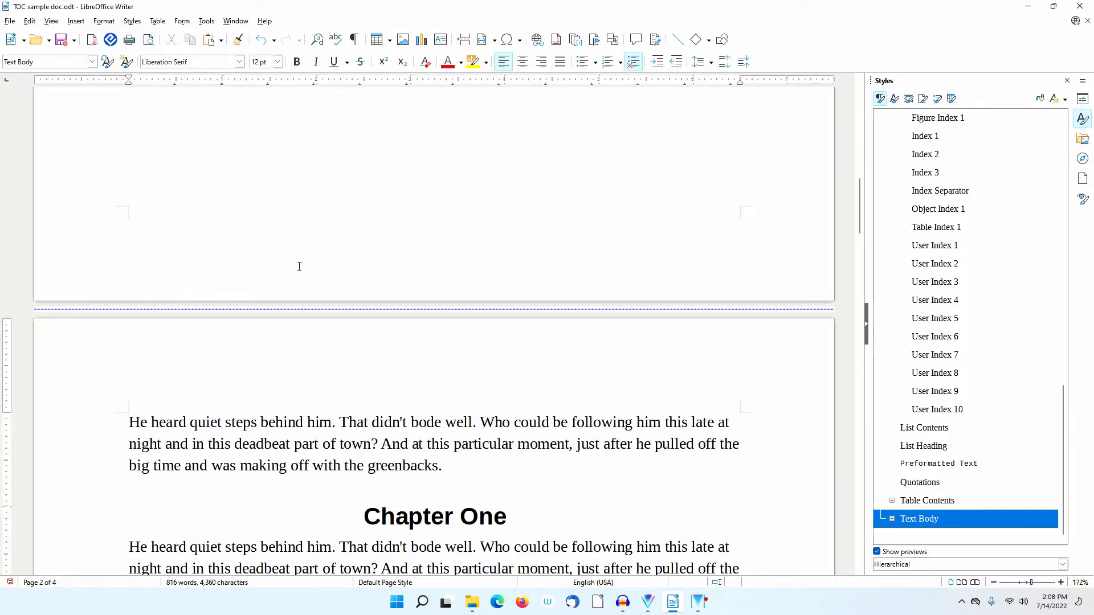
pyautogui.hotkey('ctrl', 'Home')
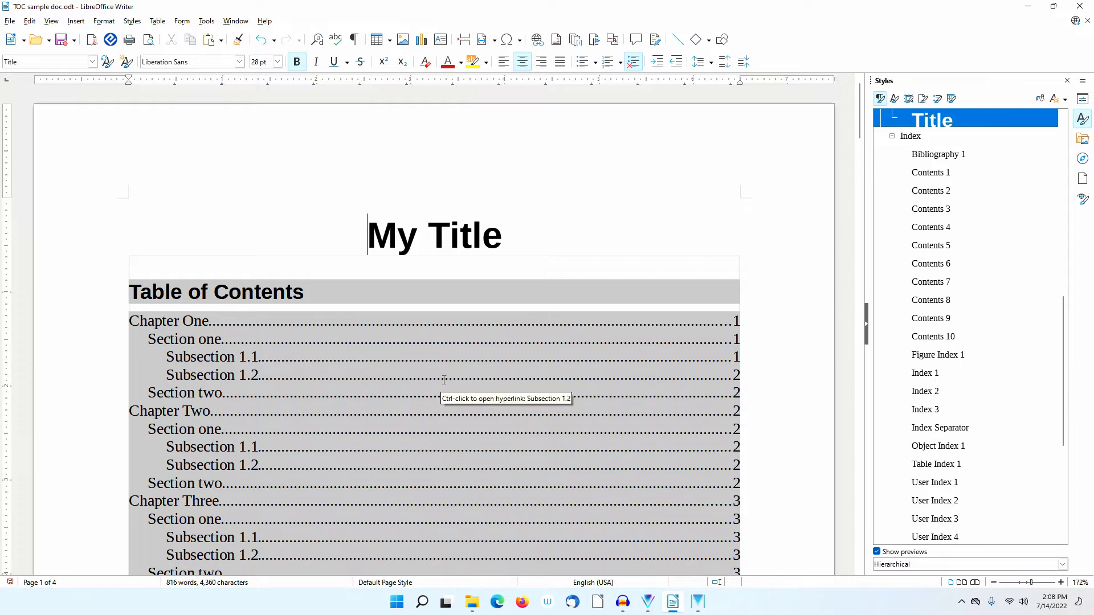
# Step: Update the table of contents so Chapter One shows page 2, then view the print preview
pyautogui.rightClick(453, 372)
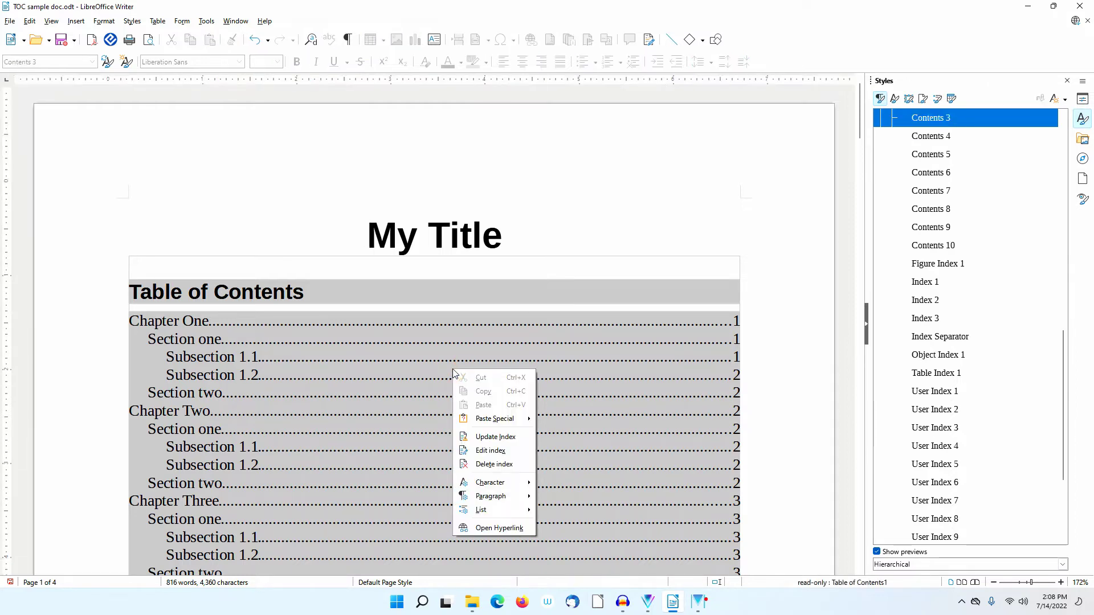
pyautogui.click(493, 437)
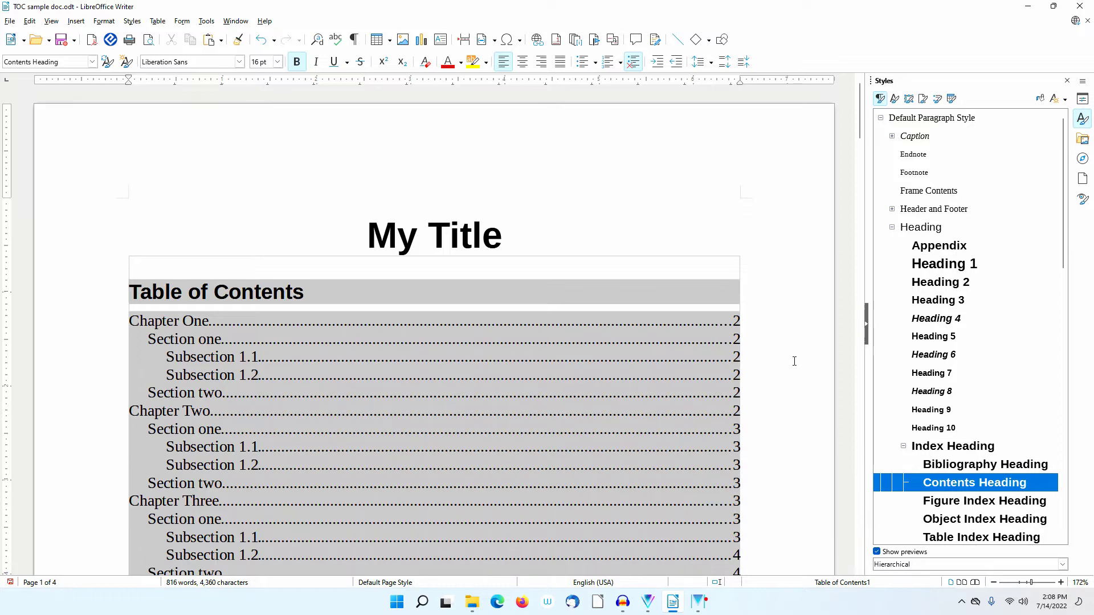
pyautogui.scroll(-1, 794, 361)
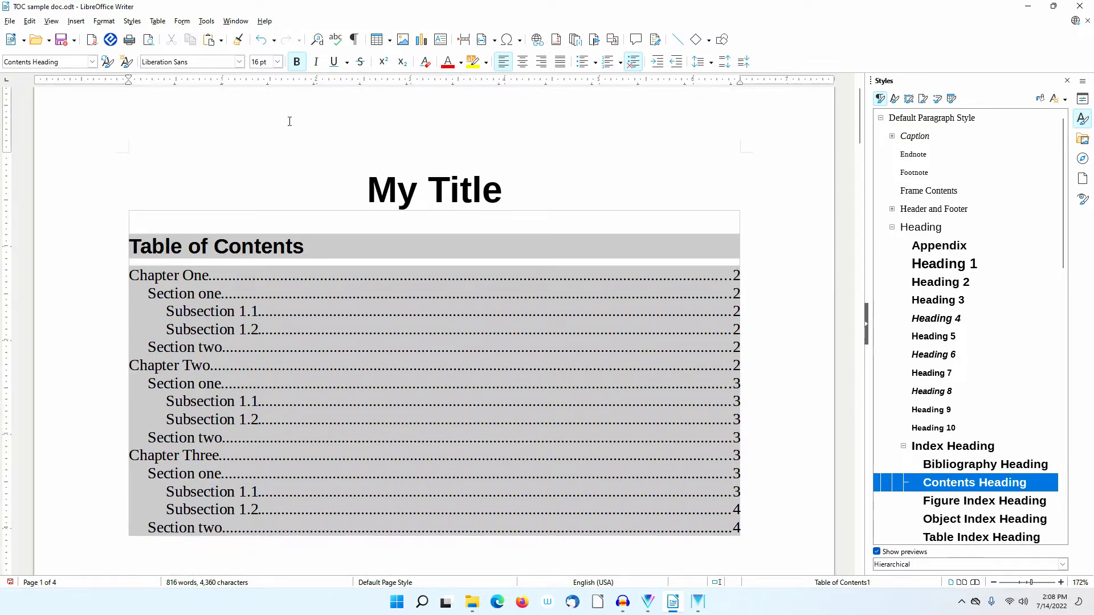
pyautogui.click(148, 40)
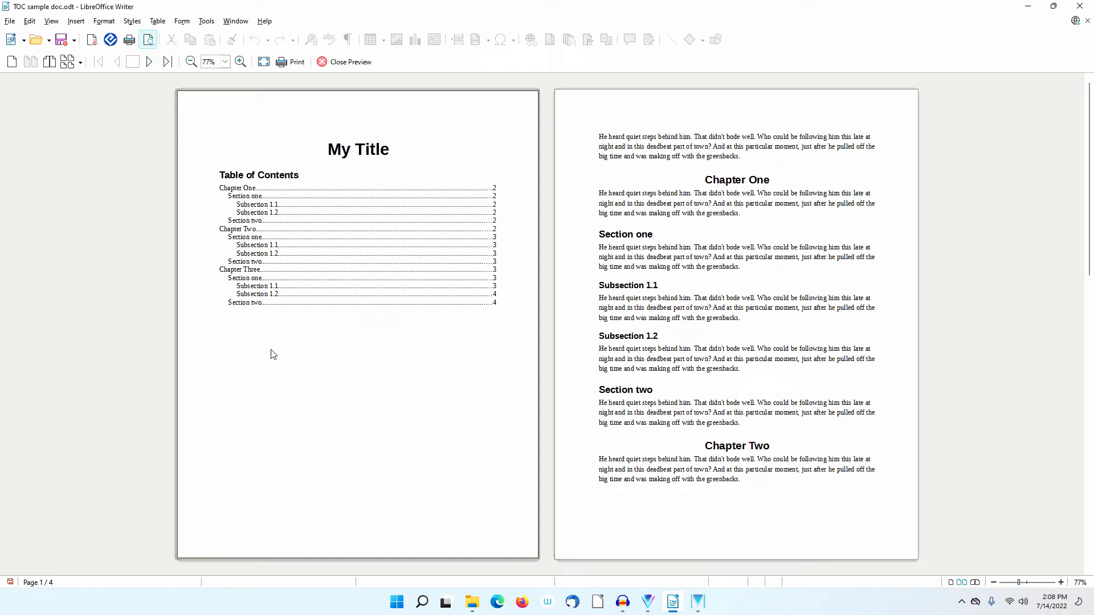
# Step: Exit print preview and return to editing the document
pyautogui.click(347, 61)
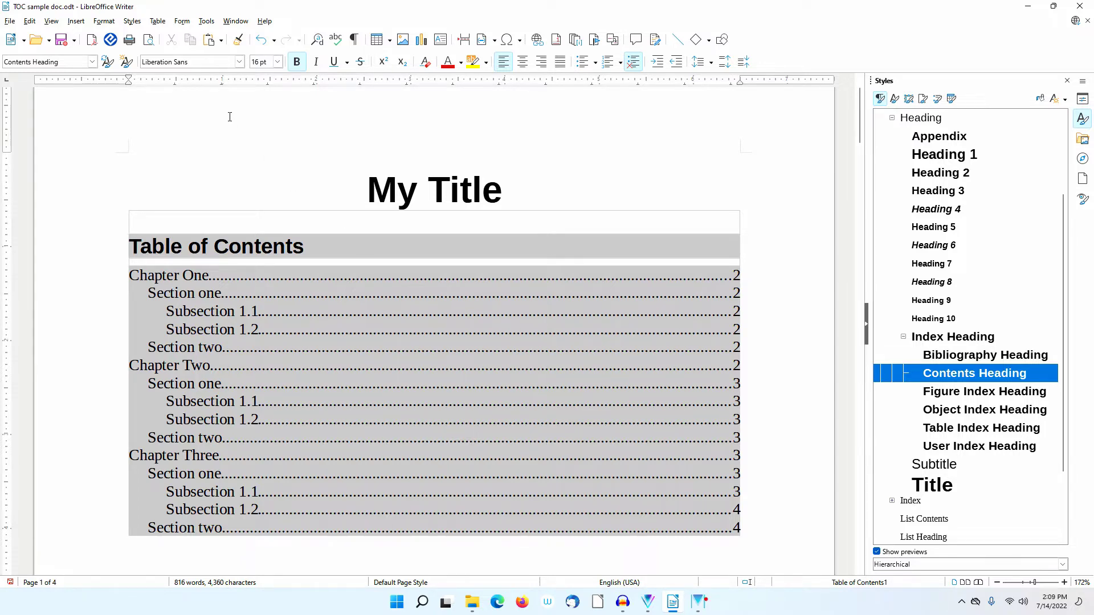
pyautogui.click(206, 21)
pyautogui.click(253, 385)
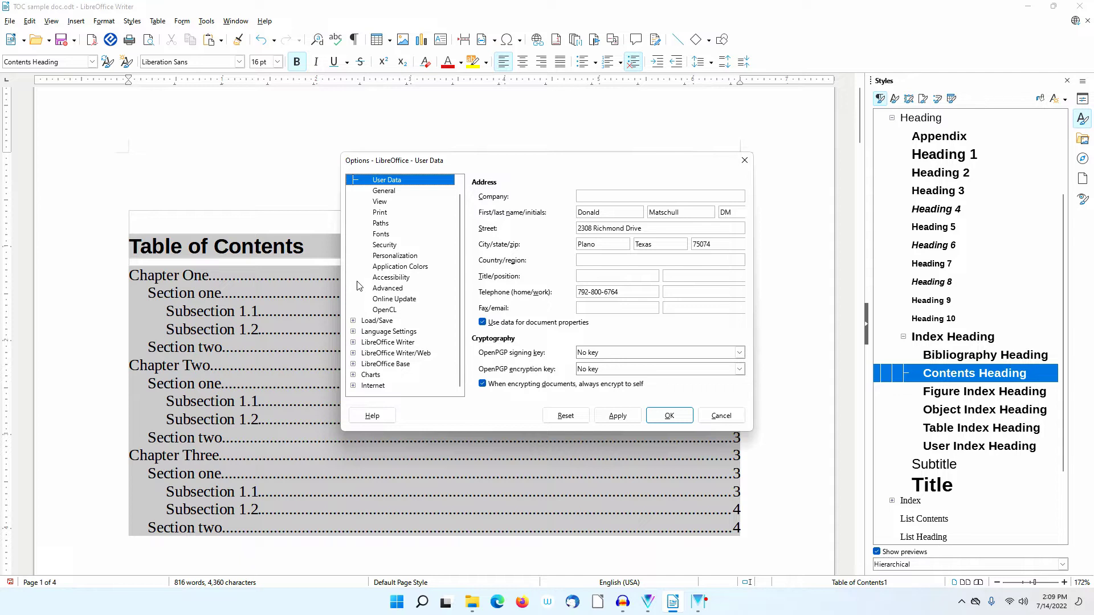
pyautogui.scroll(1, 360, 286)
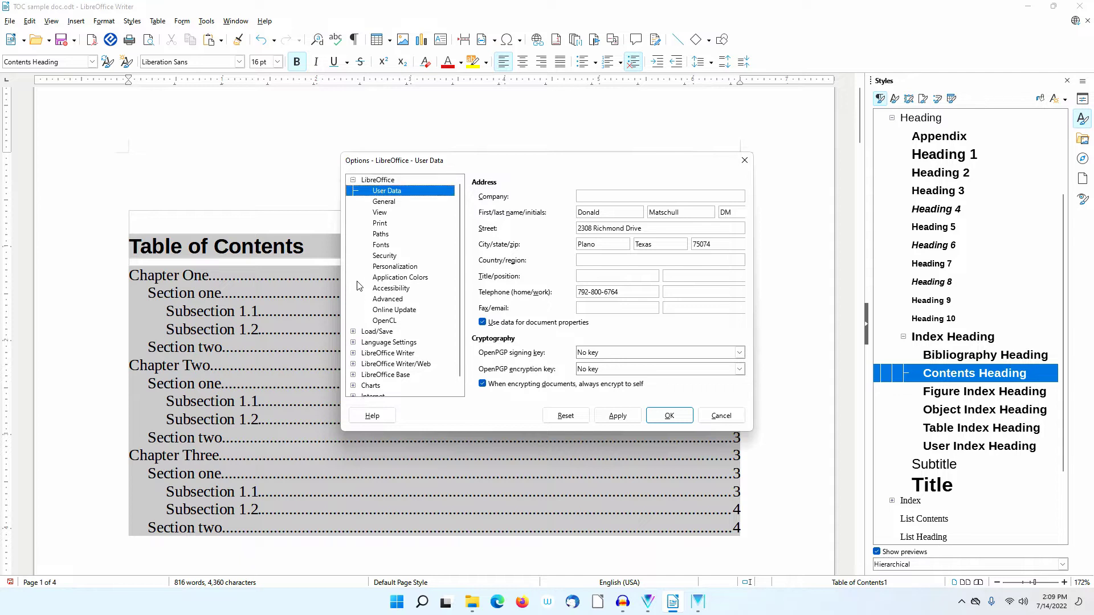
pyautogui.click(400, 277)
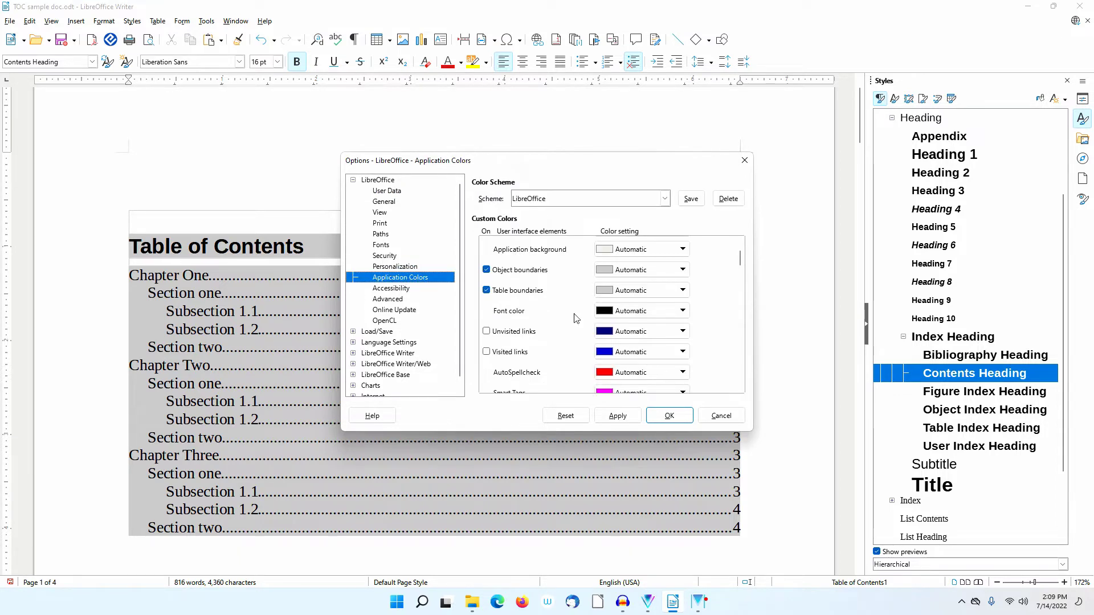
pyautogui.scroll(-3, 561, 322)
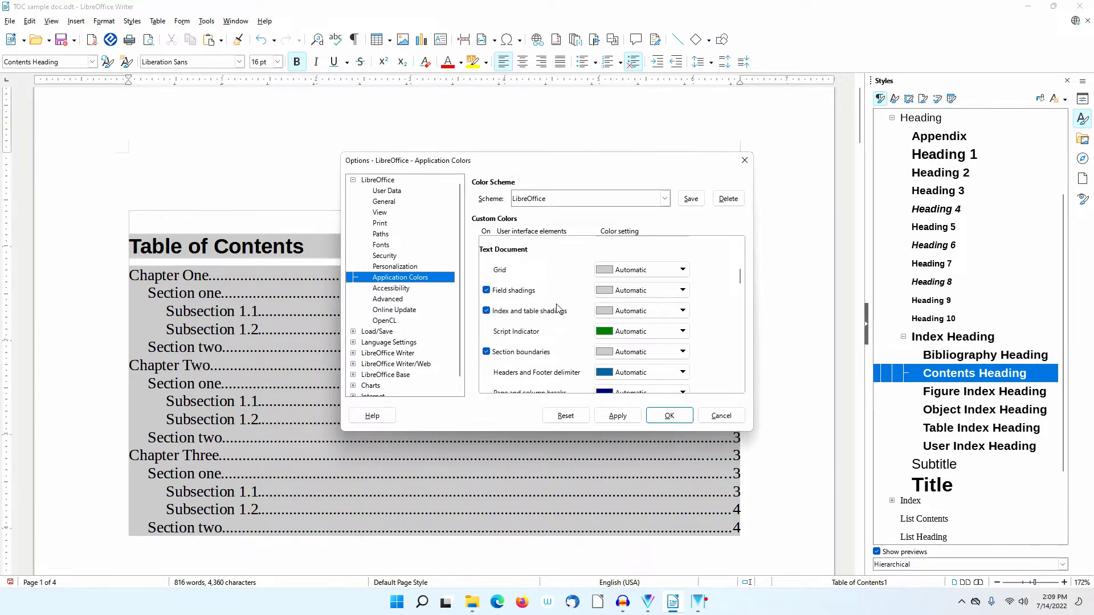
pyautogui.click(487, 312)
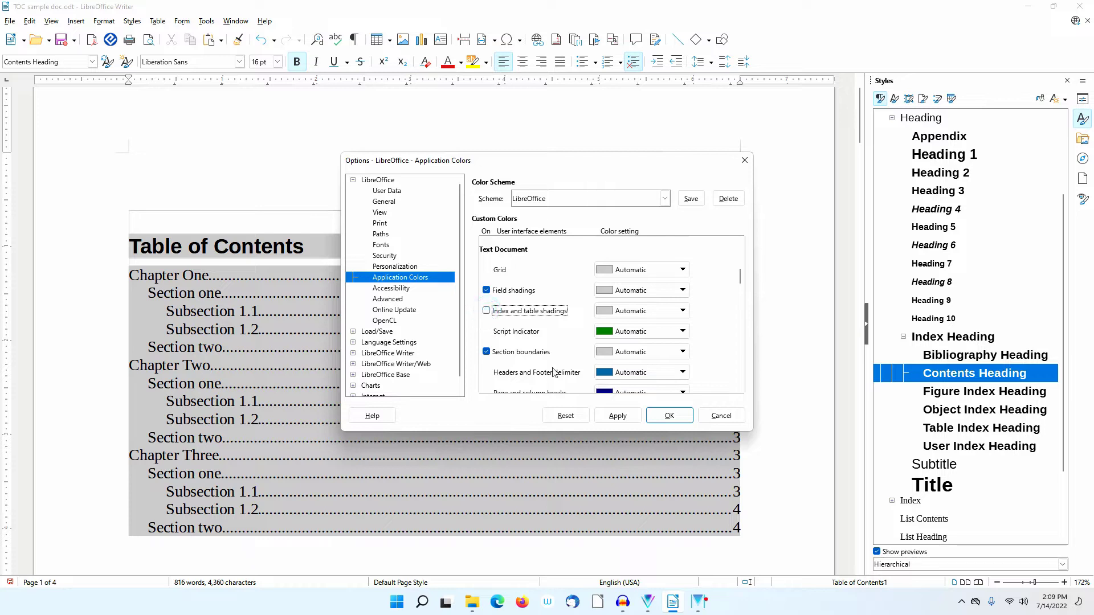
pyautogui.click(613, 419)
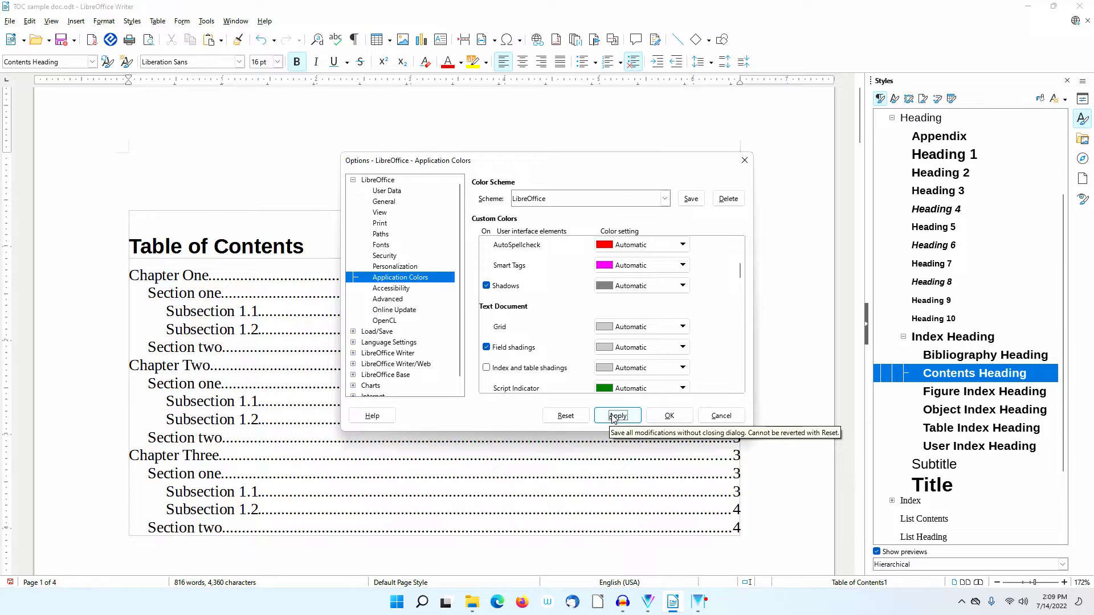
pyautogui.click(487, 368)
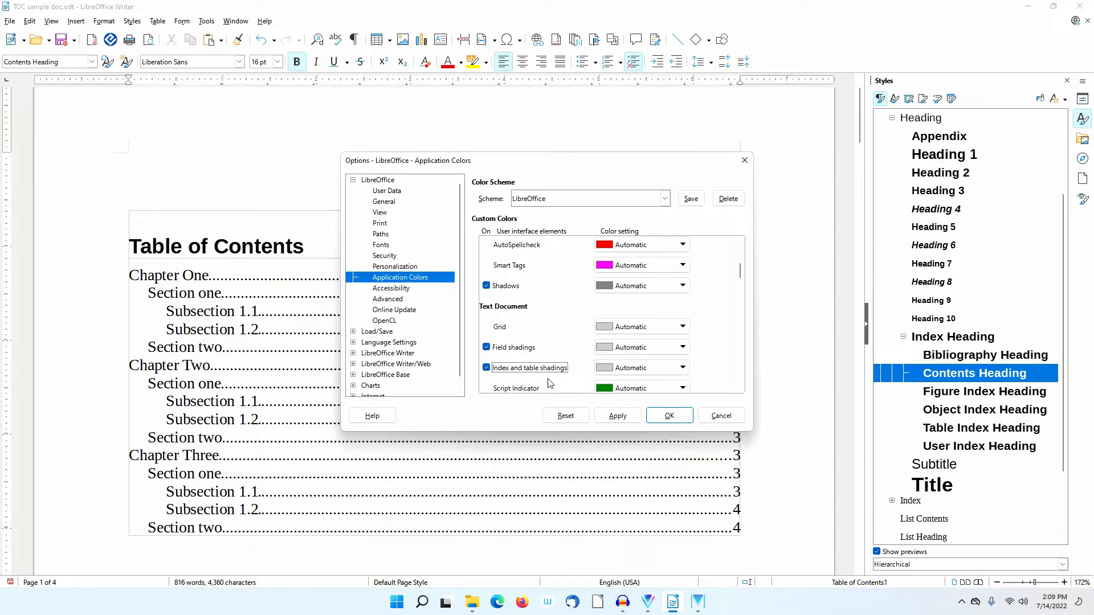
pyautogui.click(616, 422)
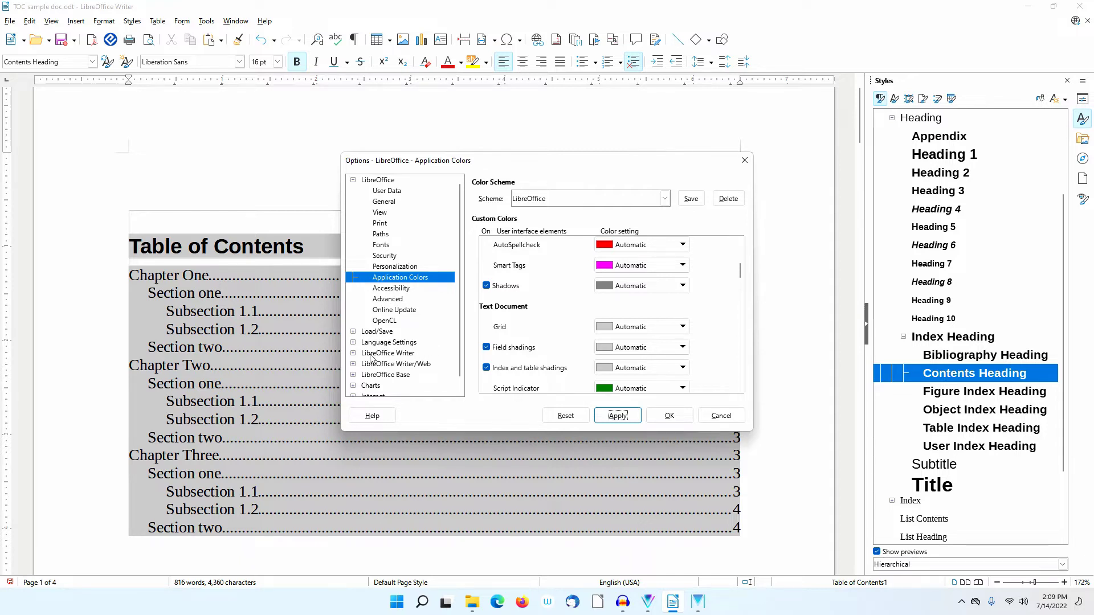
# Step: In Writer's Formatting Aids options, keep 'Enable cursor' in protected areas on and close Options
pyautogui.click(353, 353)
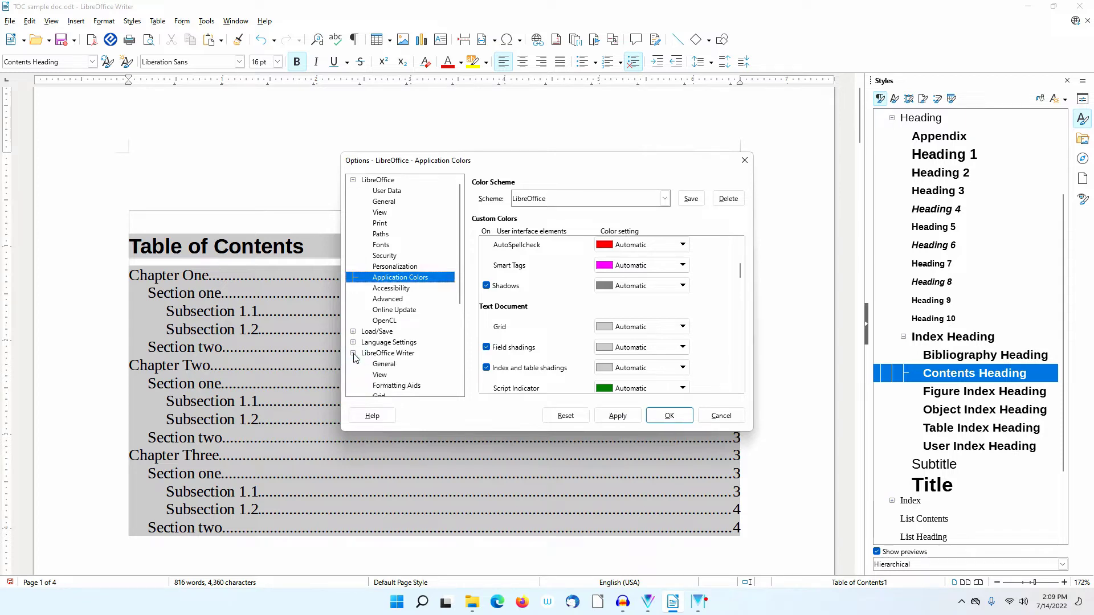
pyautogui.scroll(-2, 356, 357)
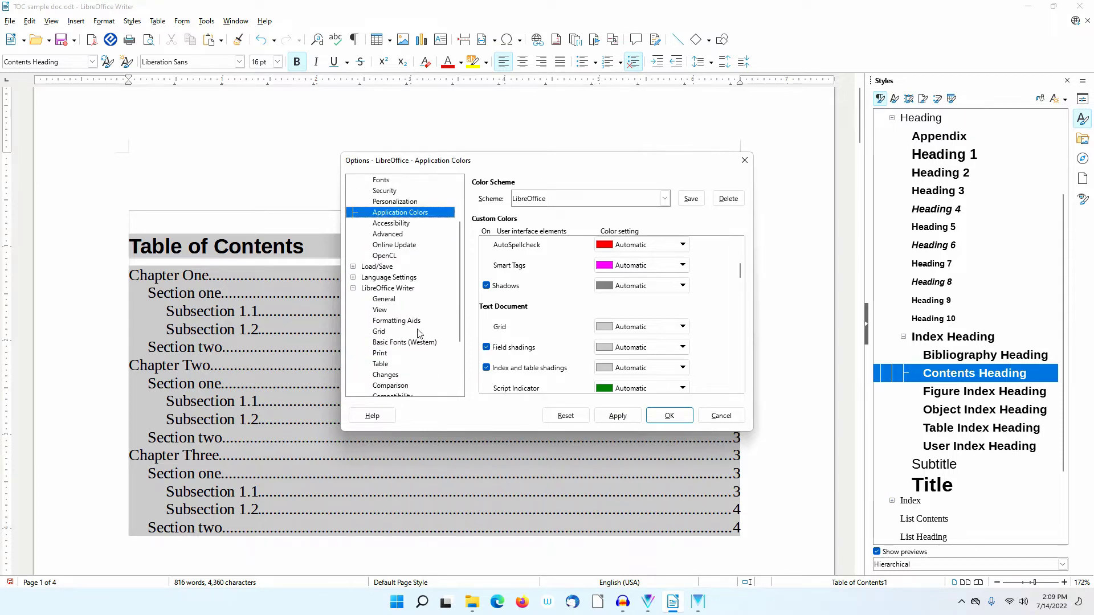
pyautogui.click(415, 323)
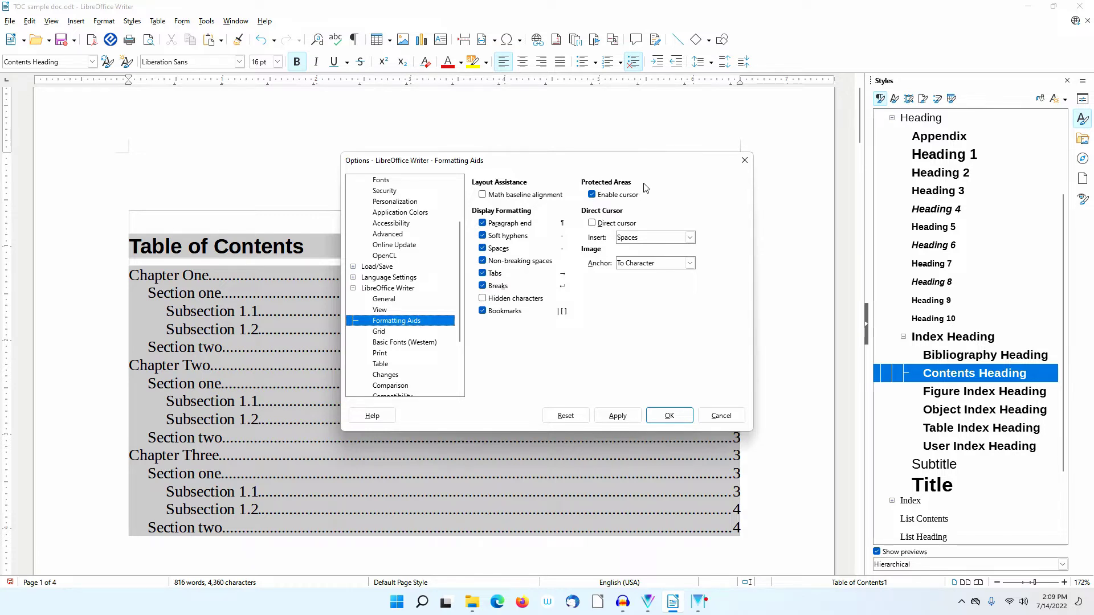
pyautogui.click(592, 196)
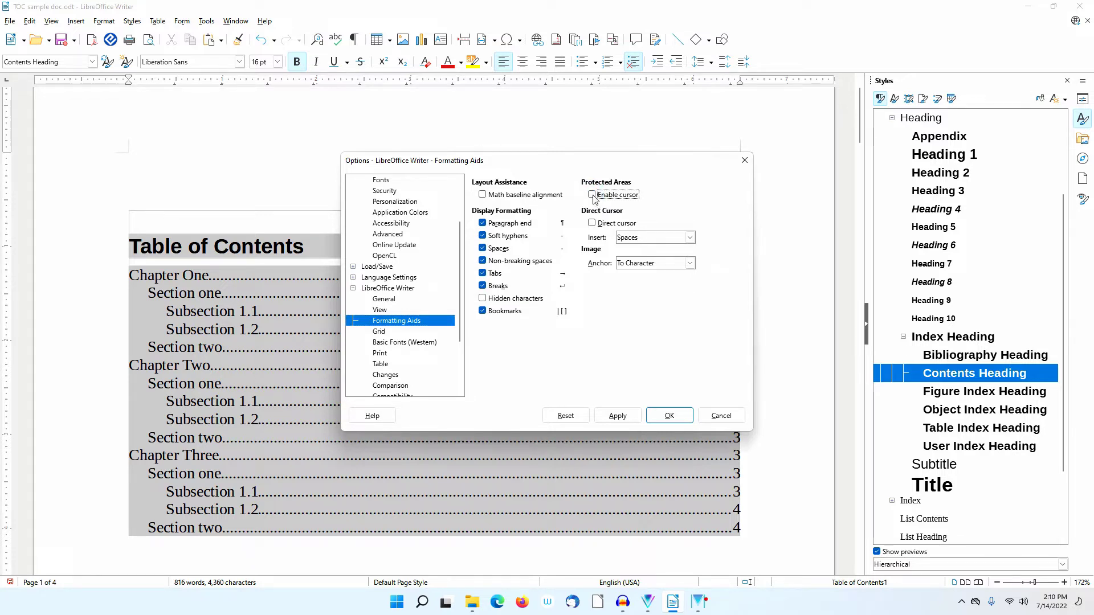
pyautogui.click(592, 196)
pyautogui.click(668, 416)
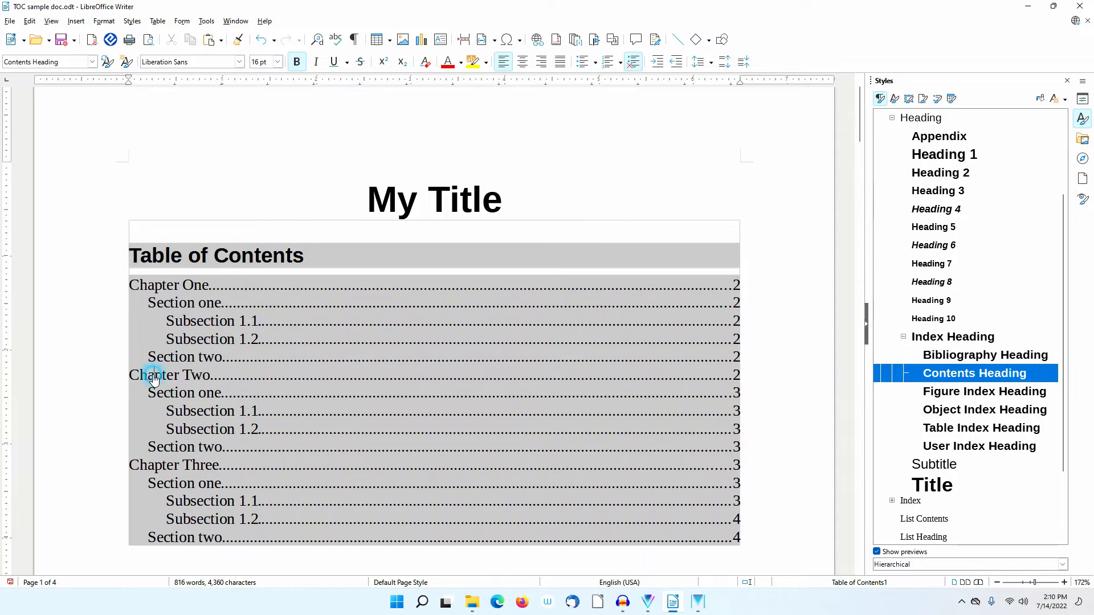
pyautogui.keyDown('ctrl'); pyautogui.click(153, 376); pyautogui.keyUp('ctrl')
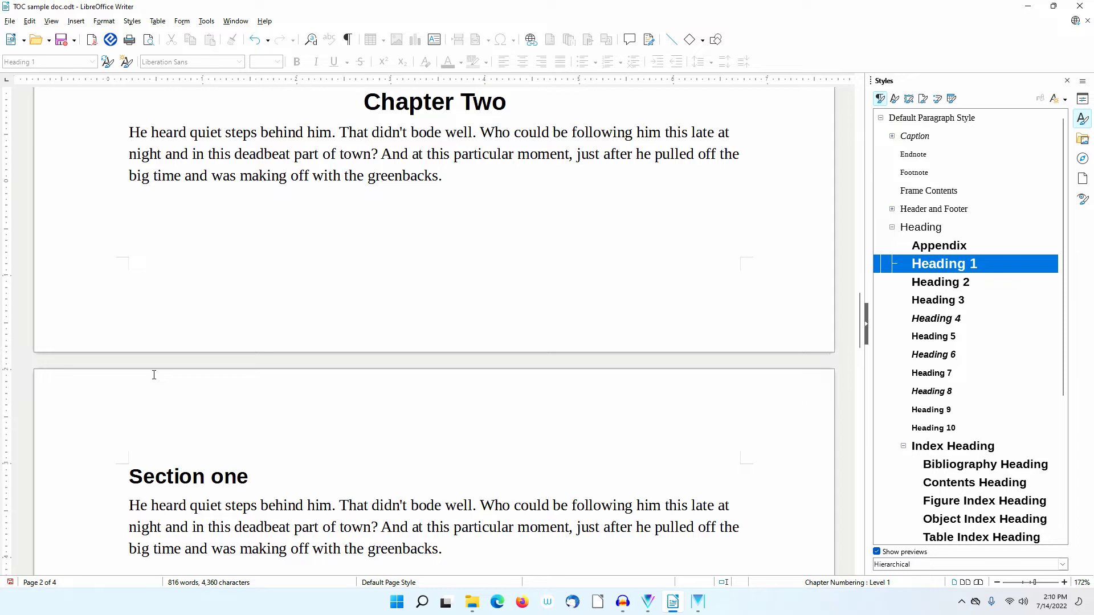
pyautogui.hotkey('ctrl', 'Home')
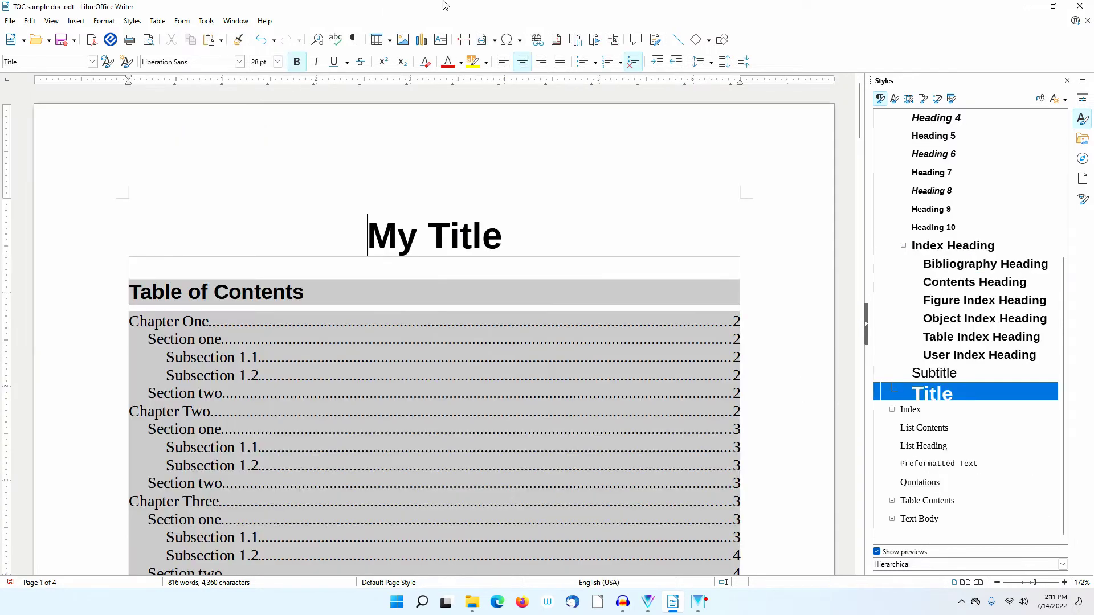
# Step: Export the document as TOC sample doc.pdf, replacing the existing file, and open its folder
pyautogui.click(9, 21)
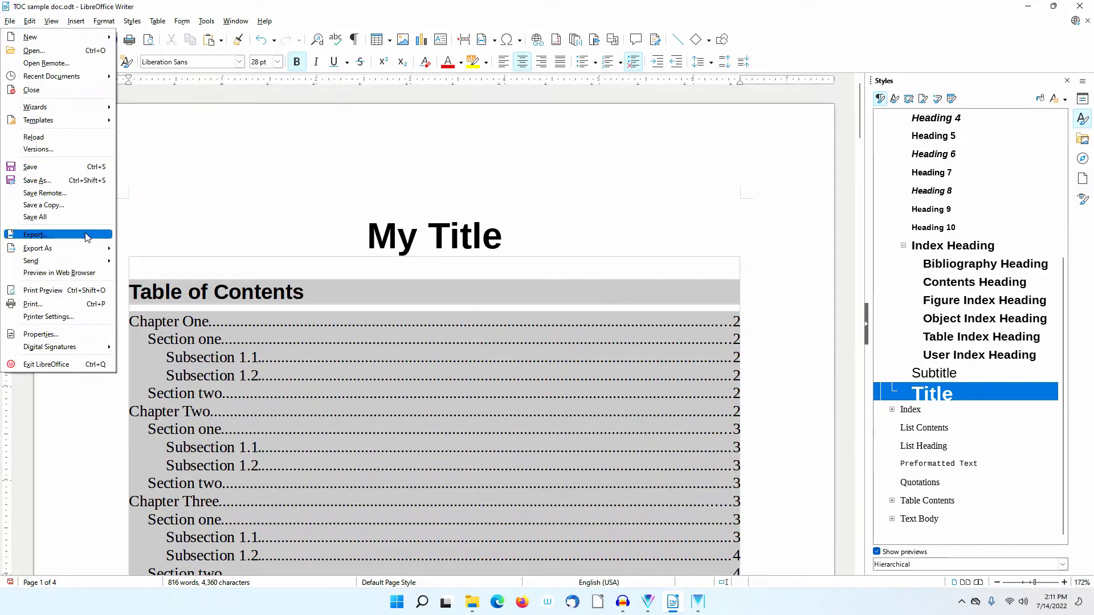
pyautogui.moveTo(91, 249)
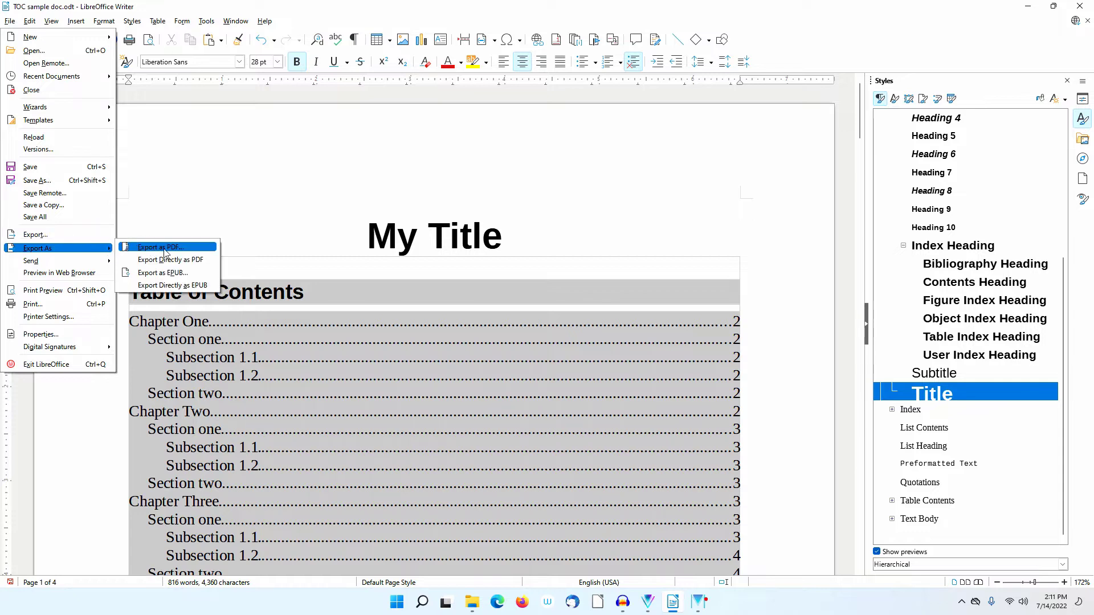
pyautogui.click(173, 261)
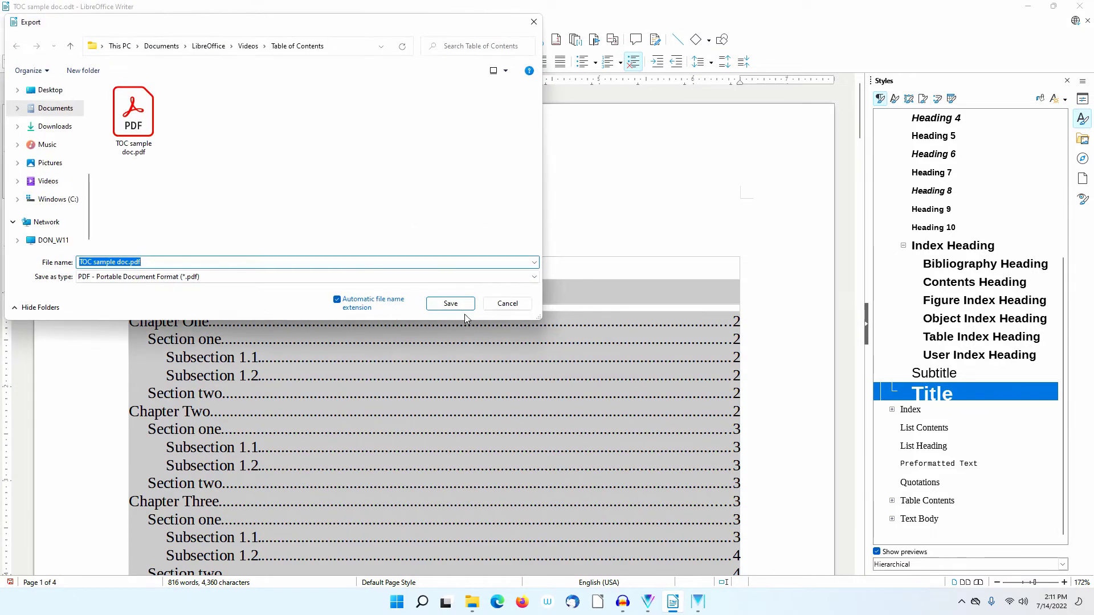
pyautogui.click(450, 303)
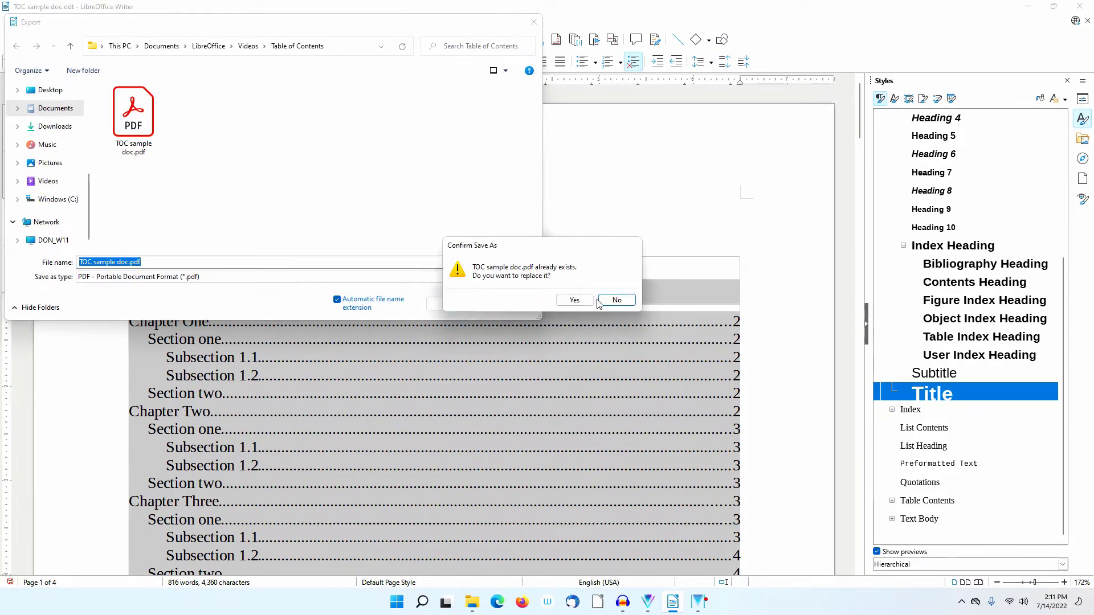
pyautogui.click(576, 299)
pyautogui.click(476, 606)
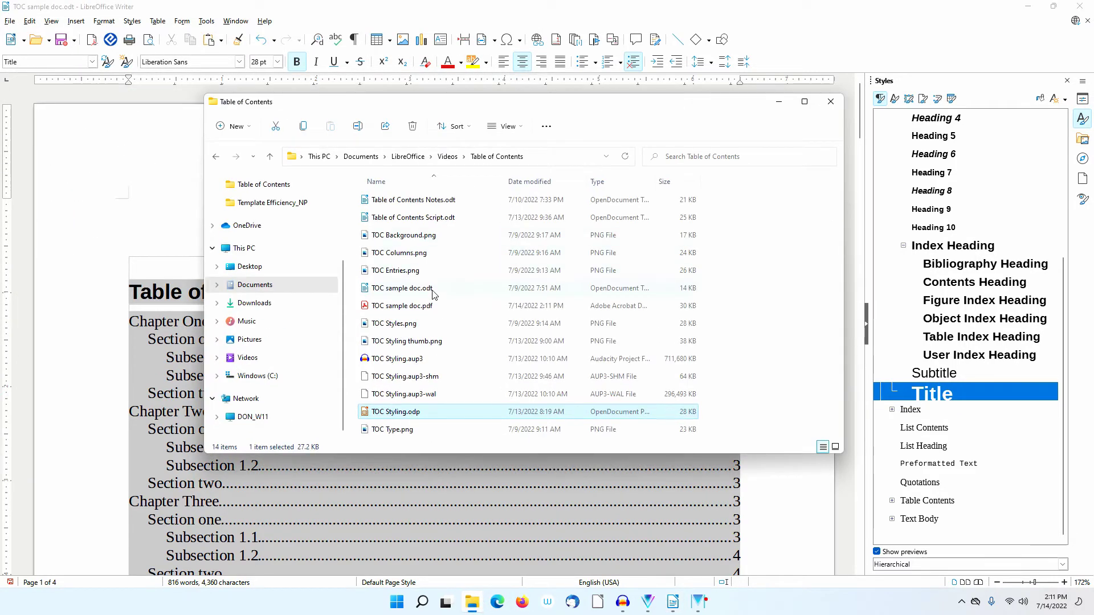
# Step: Open TOC sample doc.pdf from File Explorer in Acrobat Reader
pyautogui.doubleClick(433, 305)
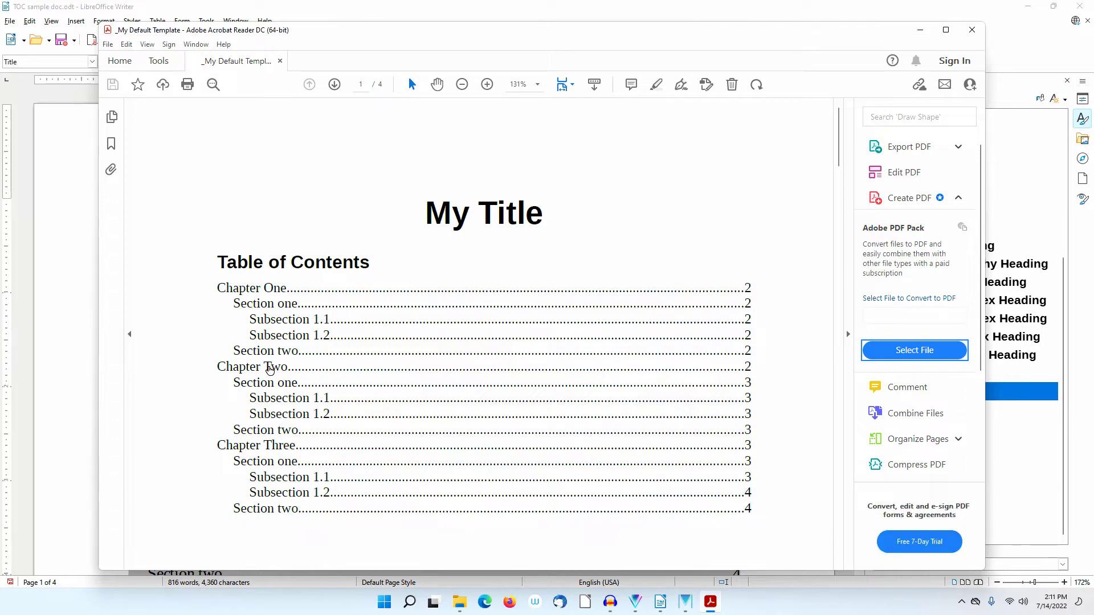
# Step: Test the Chapter Two link in the PDF, return to page 1, and close Acrobat Reader
pyautogui.click(270, 369)
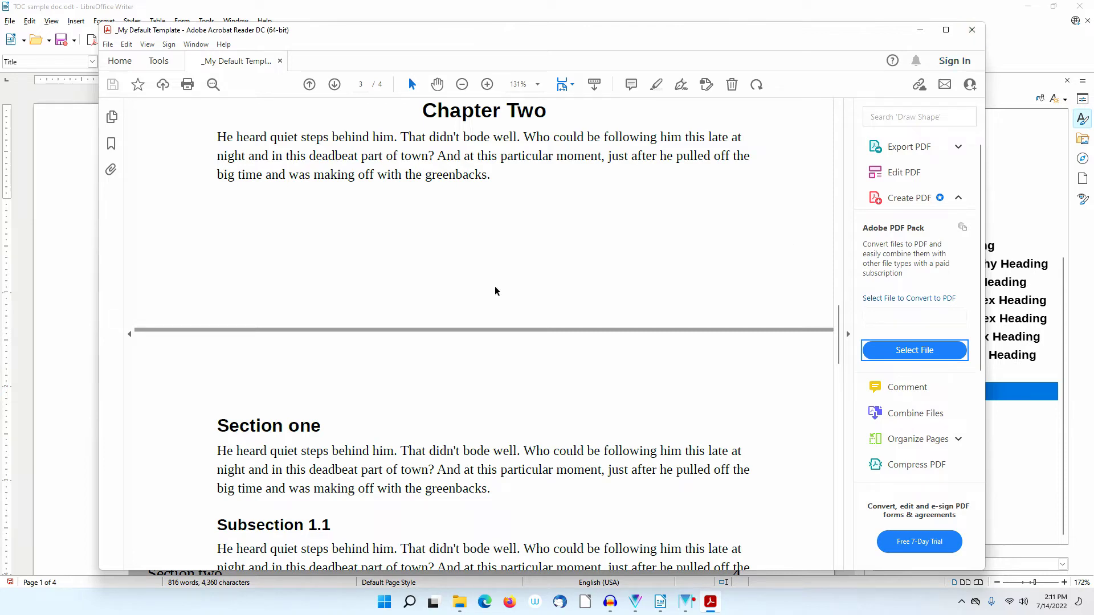
pyautogui.press('Home')
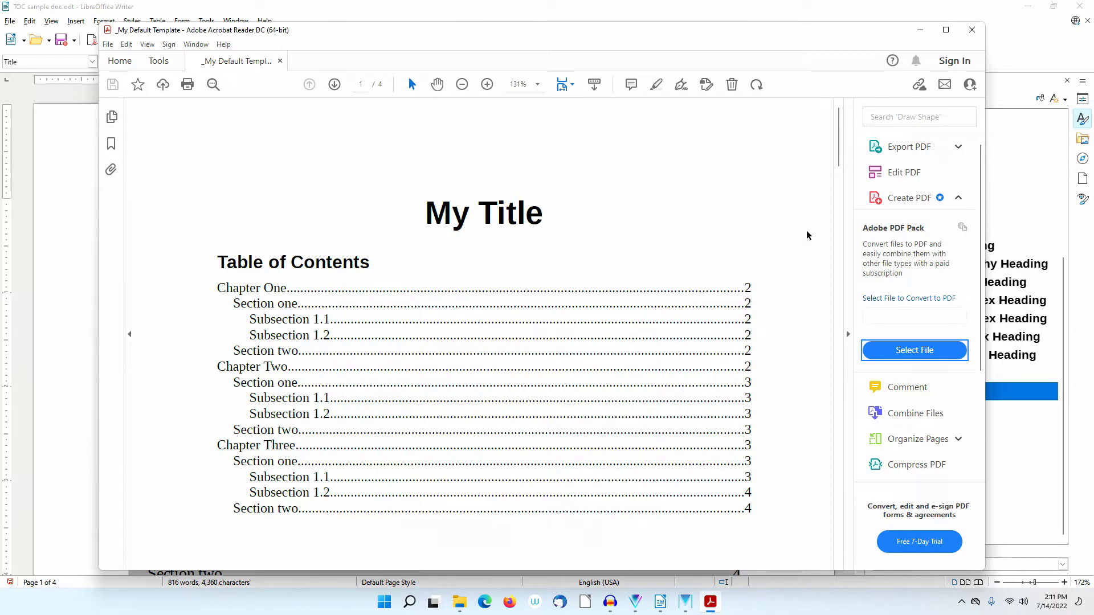
pyautogui.click(972, 29)
# Step: Close File Explorer and place the cursor in the Table of Contents heading in Writer
pyautogui.click(830, 101)
pyautogui.scroll(-3, 402, 444)
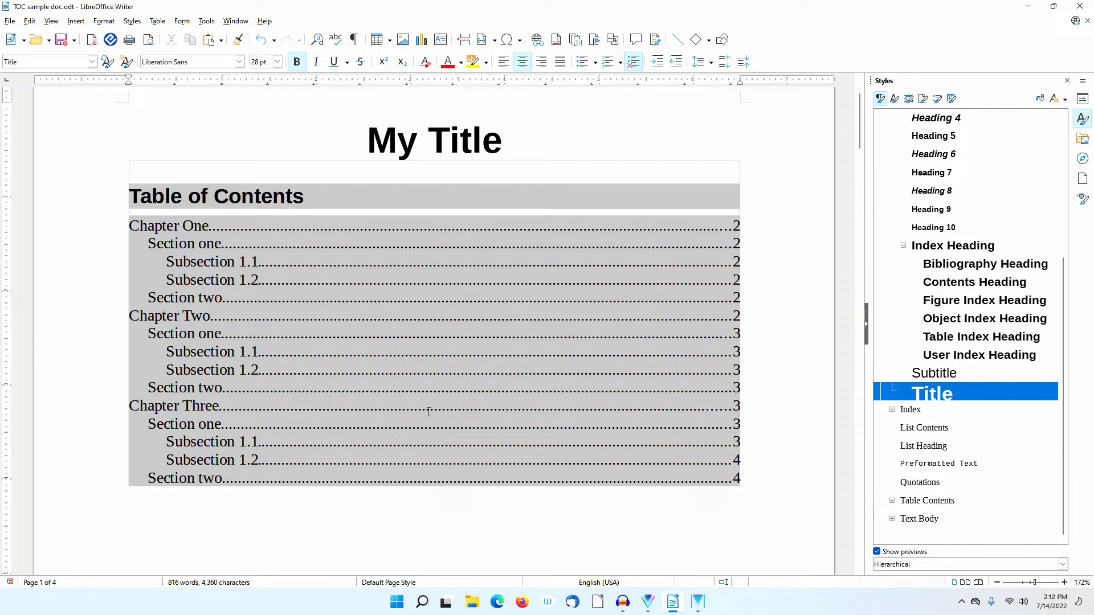
pyautogui.click(155, 195)
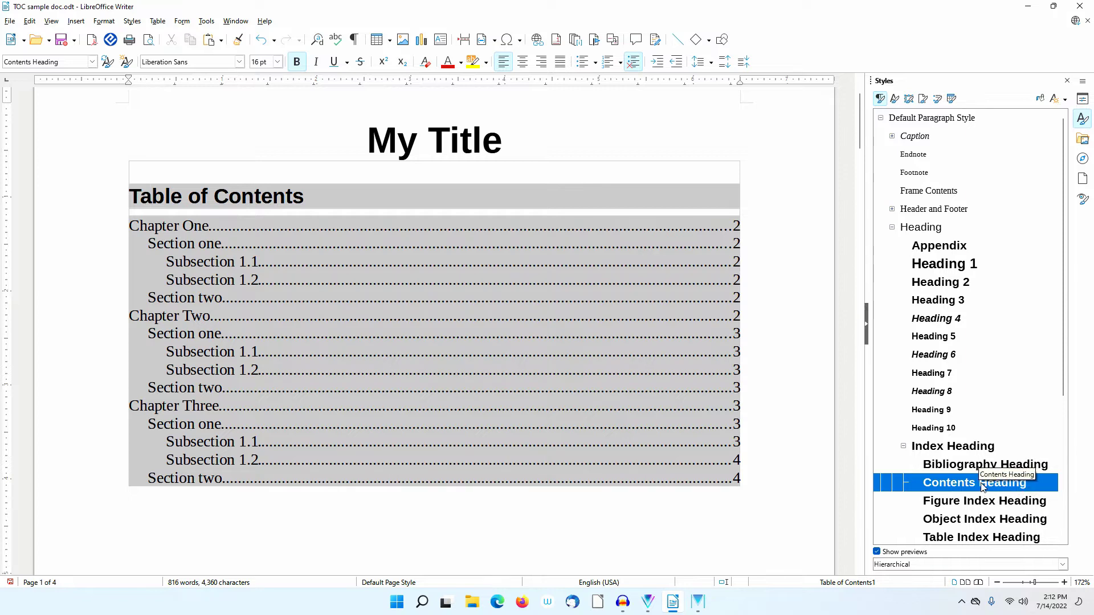
# Step: Modify the Contents Heading paragraph style to centre alignment and a 20 pt font size
pyautogui.rightClick(981, 488)
pyautogui.click(1002, 505)
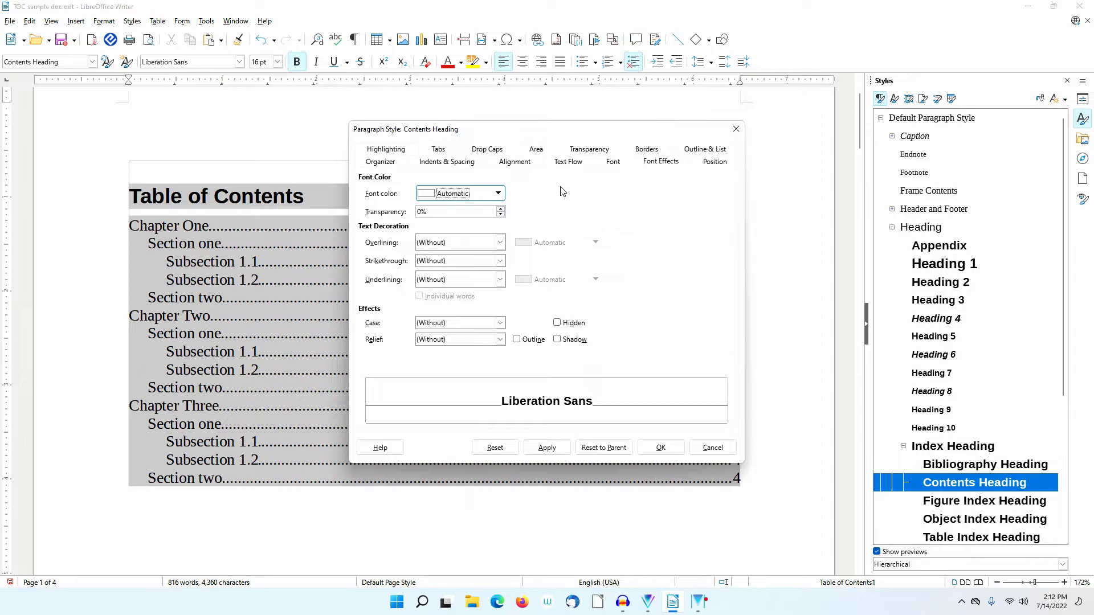
pyautogui.click(526, 164)
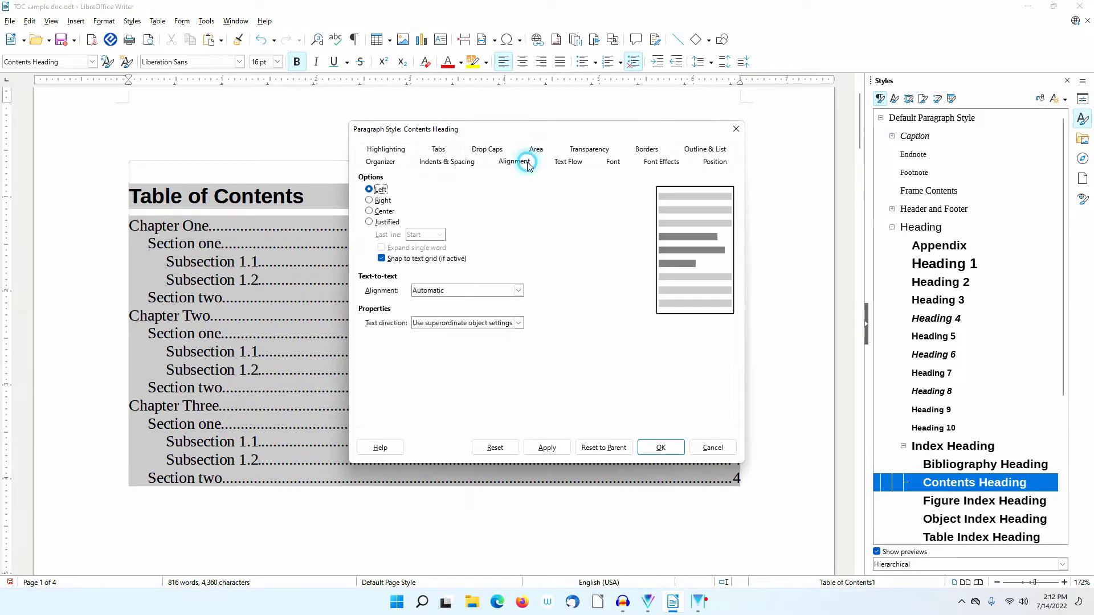
pyautogui.click(369, 212)
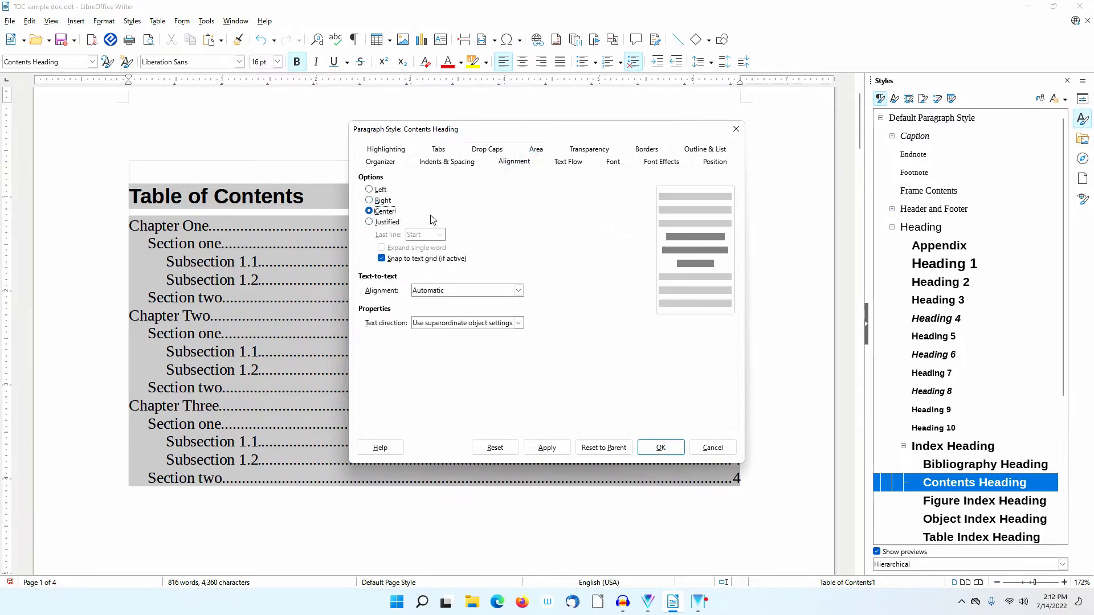
pyautogui.moveTo(569, 132); pyautogui.dragTo(613, 235)
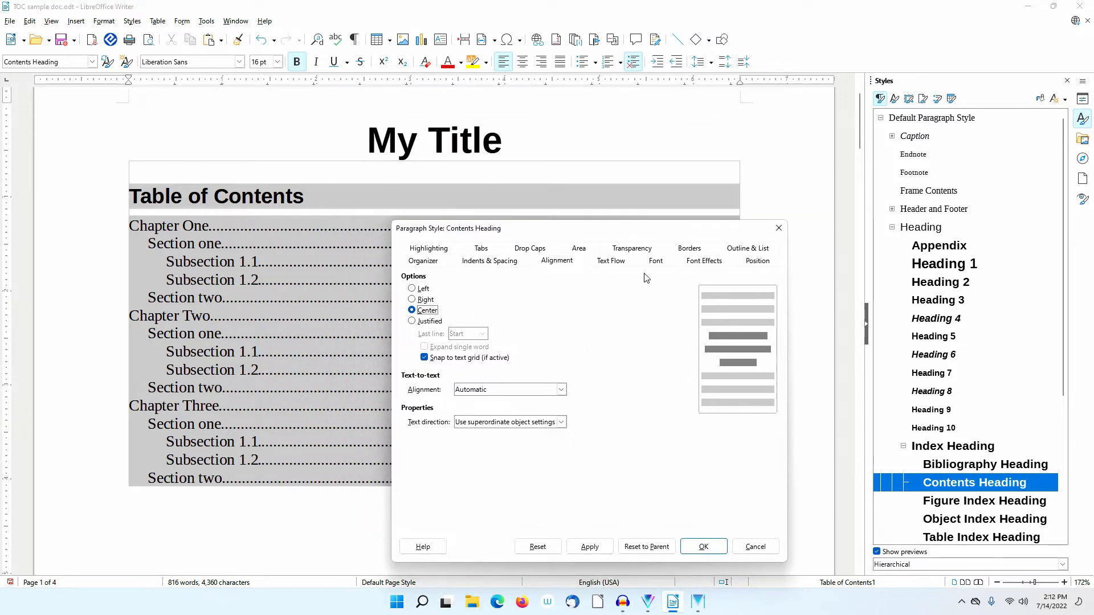
pyautogui.click(656, 261)
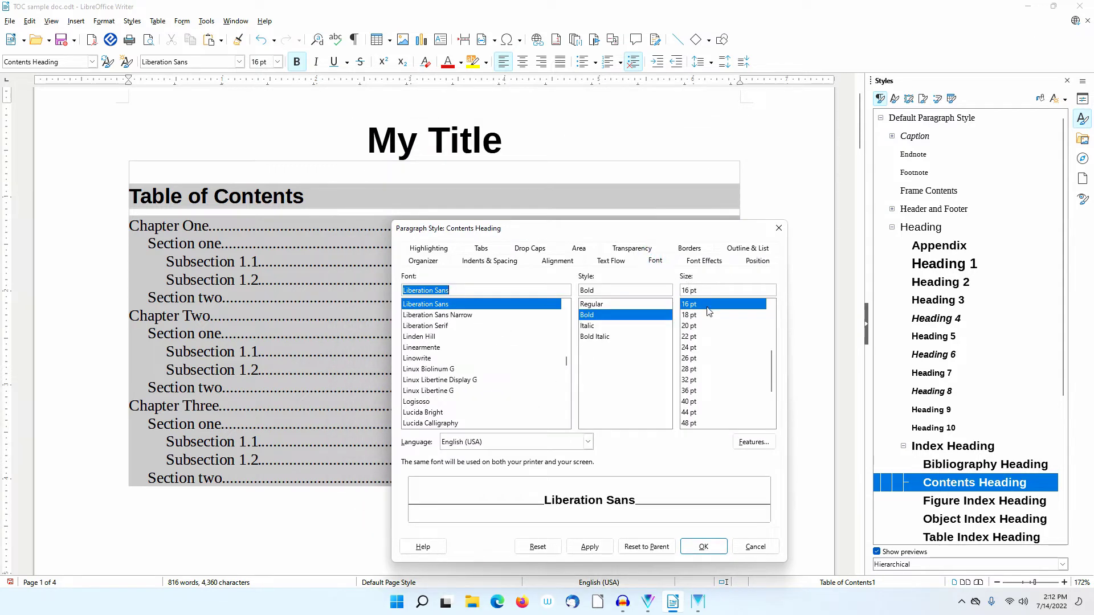
pyautogui.click(692, 326)
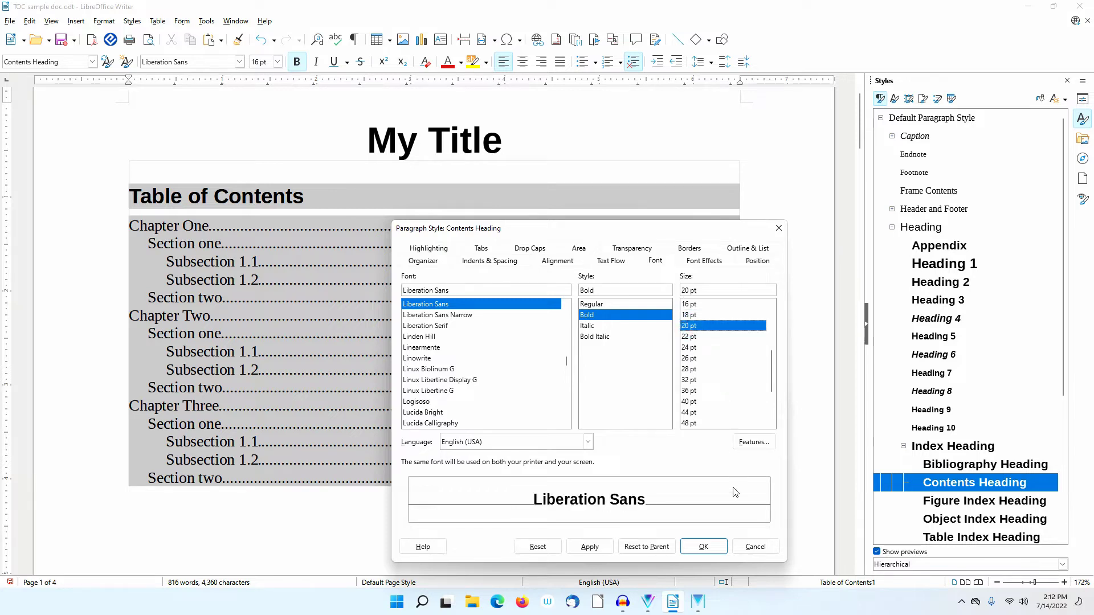
pyautogui.click(705, 548)
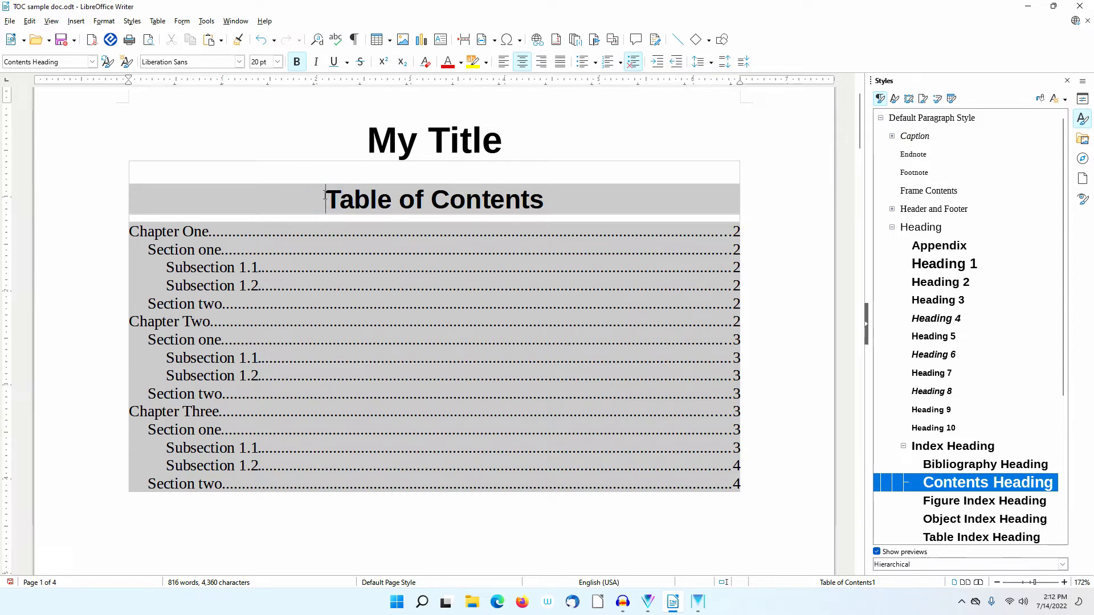
pyautogui.moveTo(325, 199); pyautogui.dragTo(428, 201)
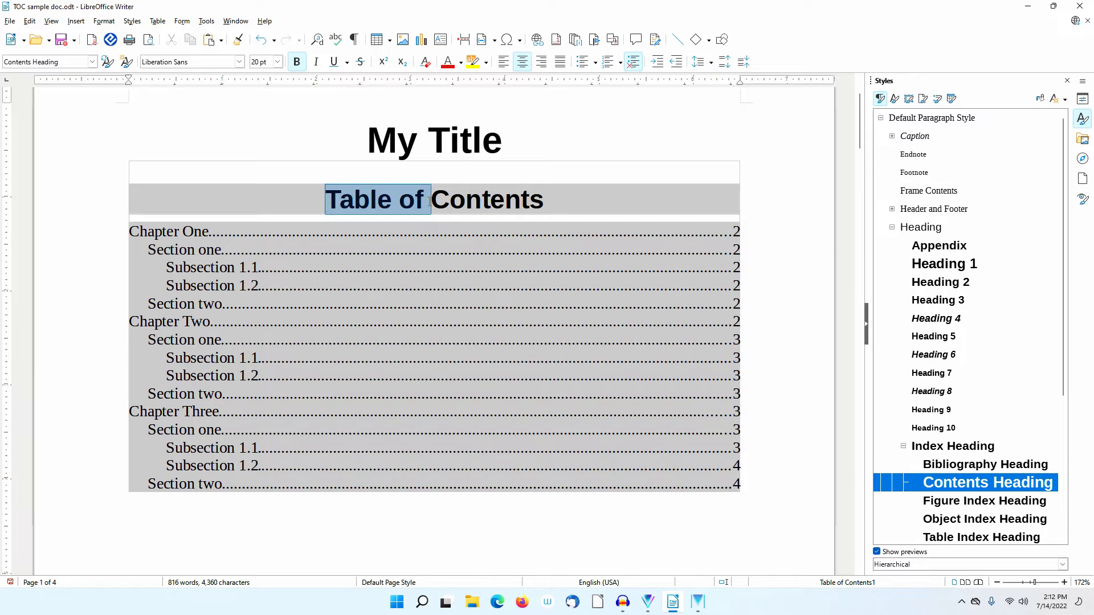
pyautogui.press('Delete')
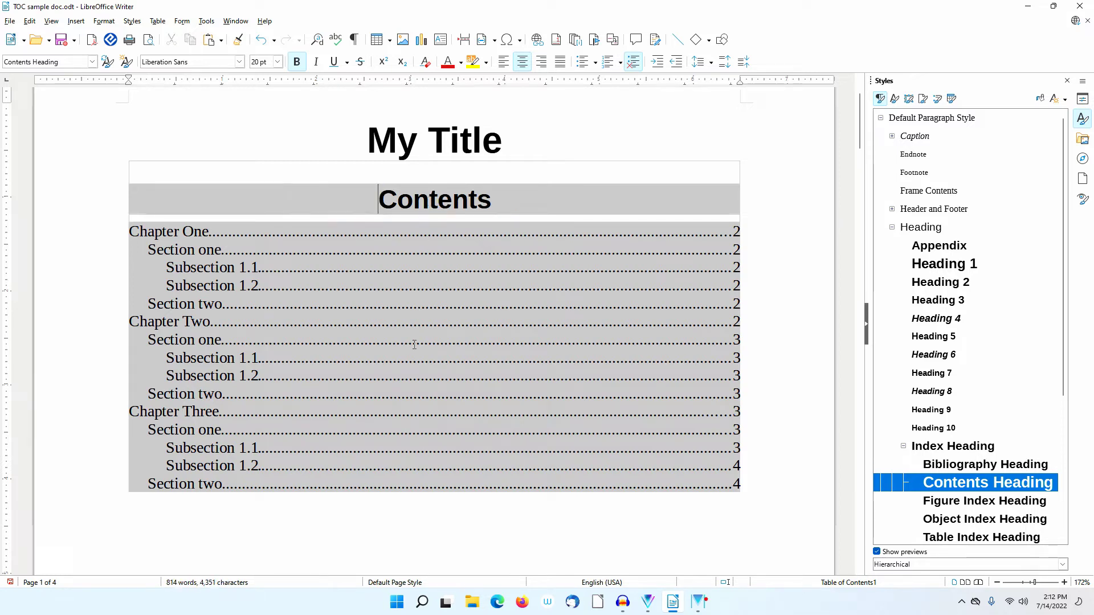
pyautogui.rightClick(469, 291)
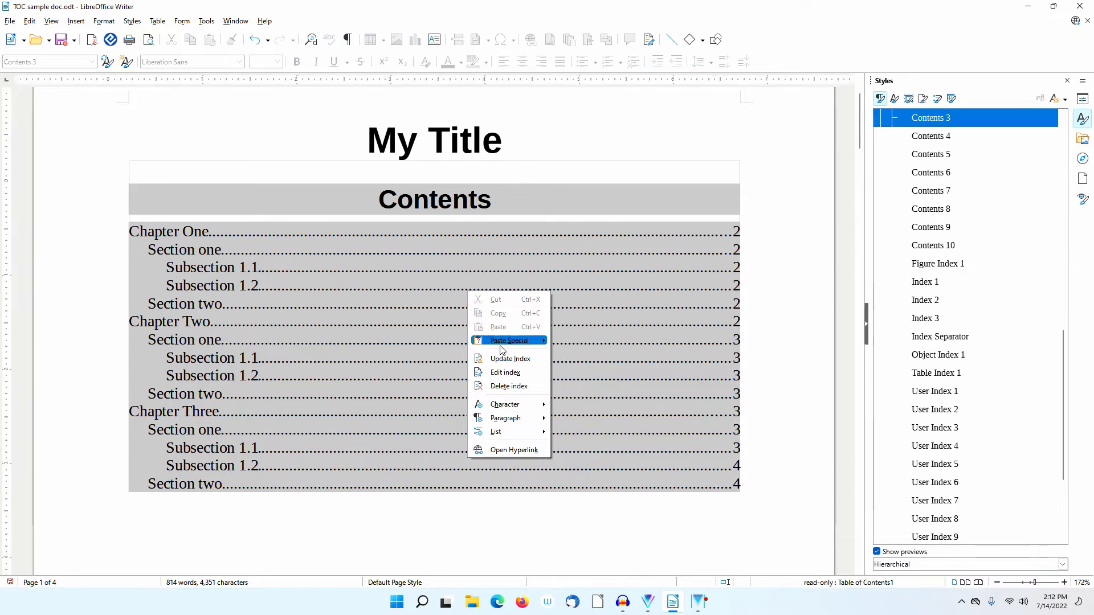
pyautogui.click(507, 361)
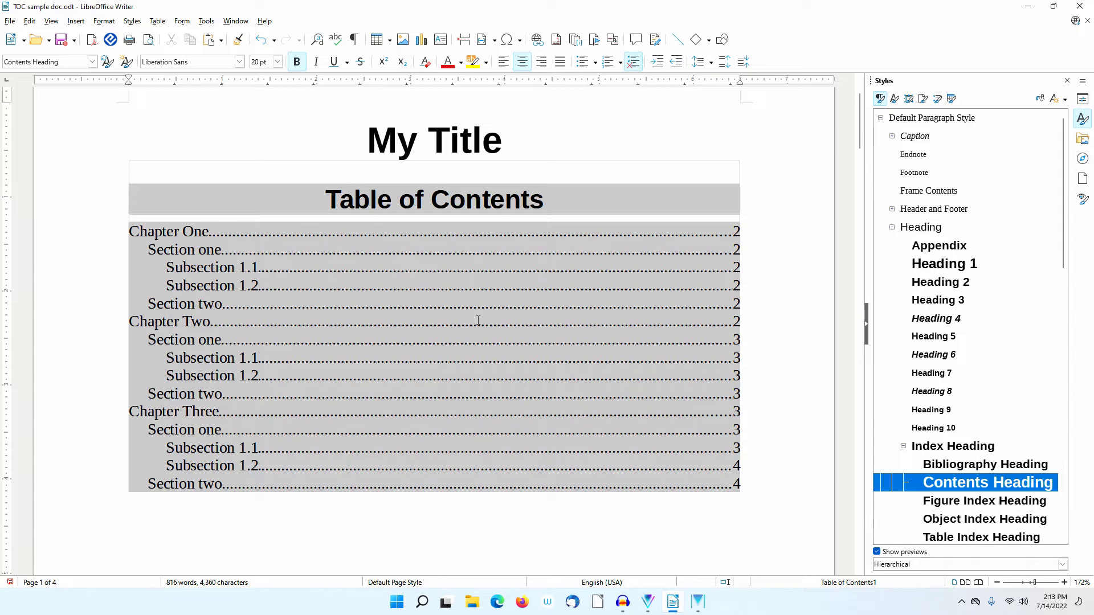
# Step: Edit the table of contents so its title reads 'Contents' instead of 'Table of Contents'
pyautogui.rightClick(469, 290)
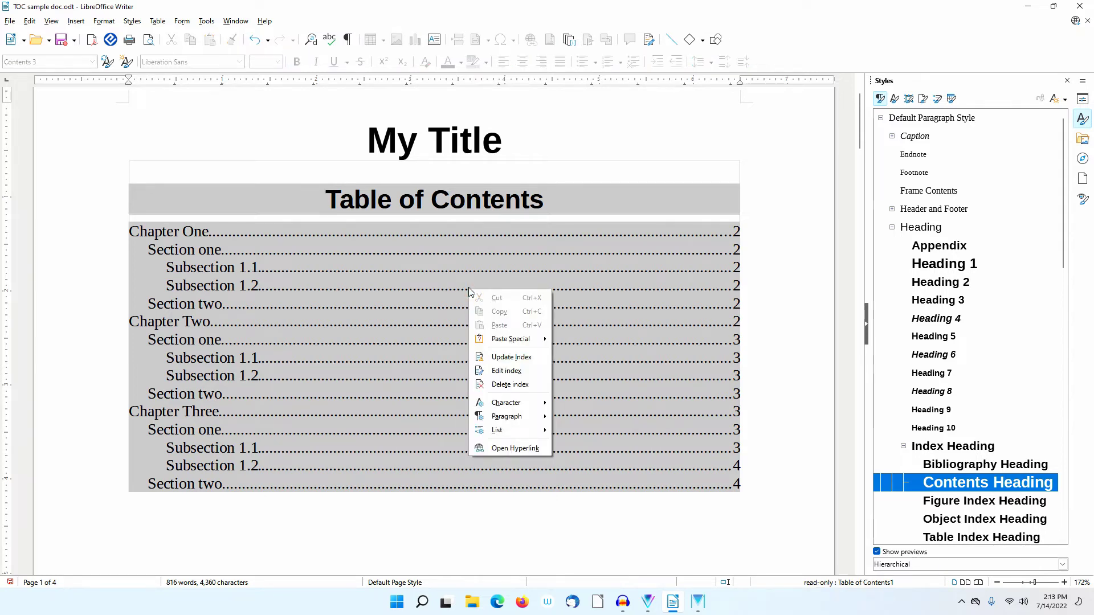
pyautogui.click(507, 371)
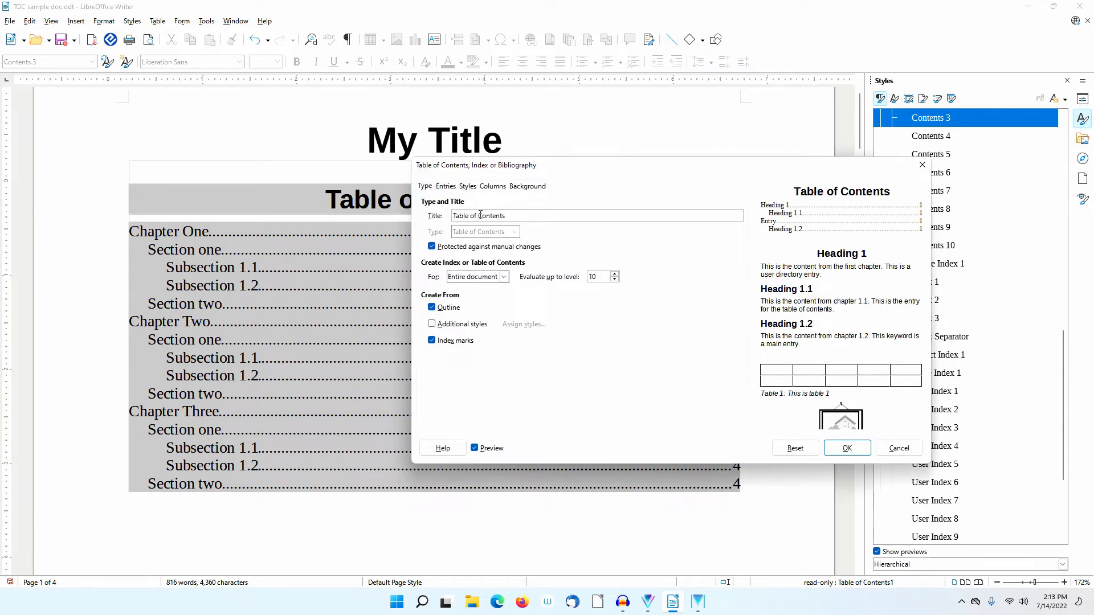
pyautogui.moveTo(479, 216); pyautogui.dragTo(445, 212)
pyautogui.press('BackSpace')
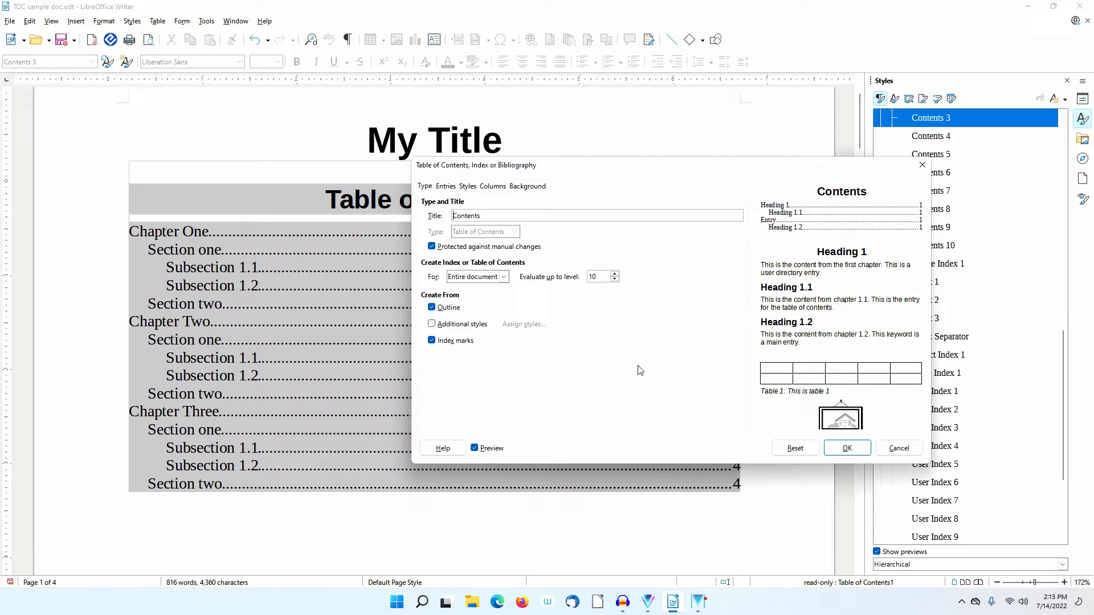
pyautogui.click(847, 448)
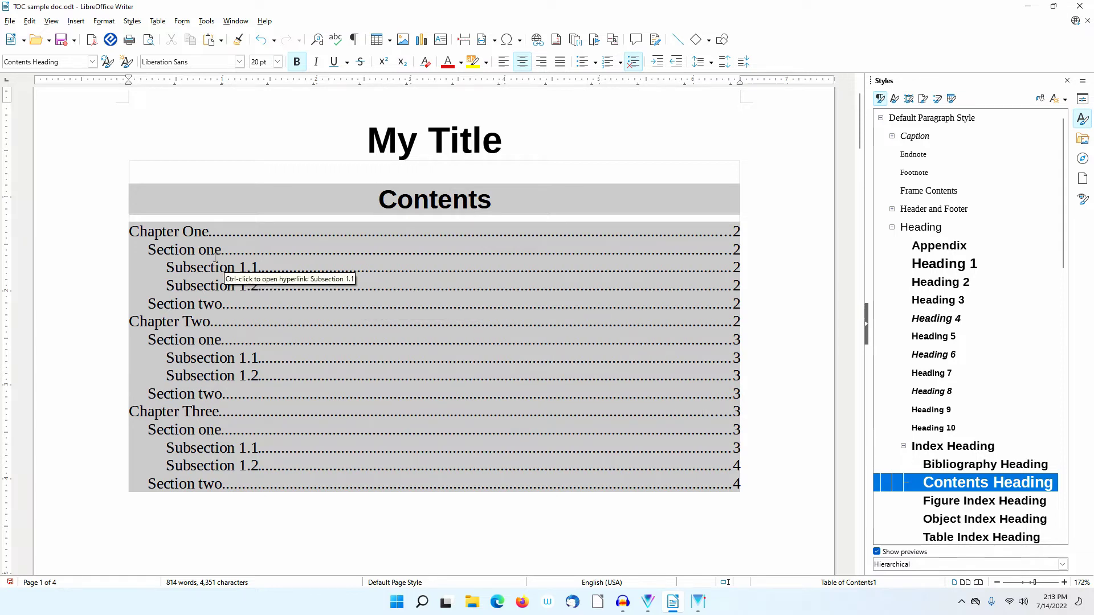
# Step: Set the Contents 1 paragraph style to a 16 pt font in Green
pyautogui.click(156, 229)
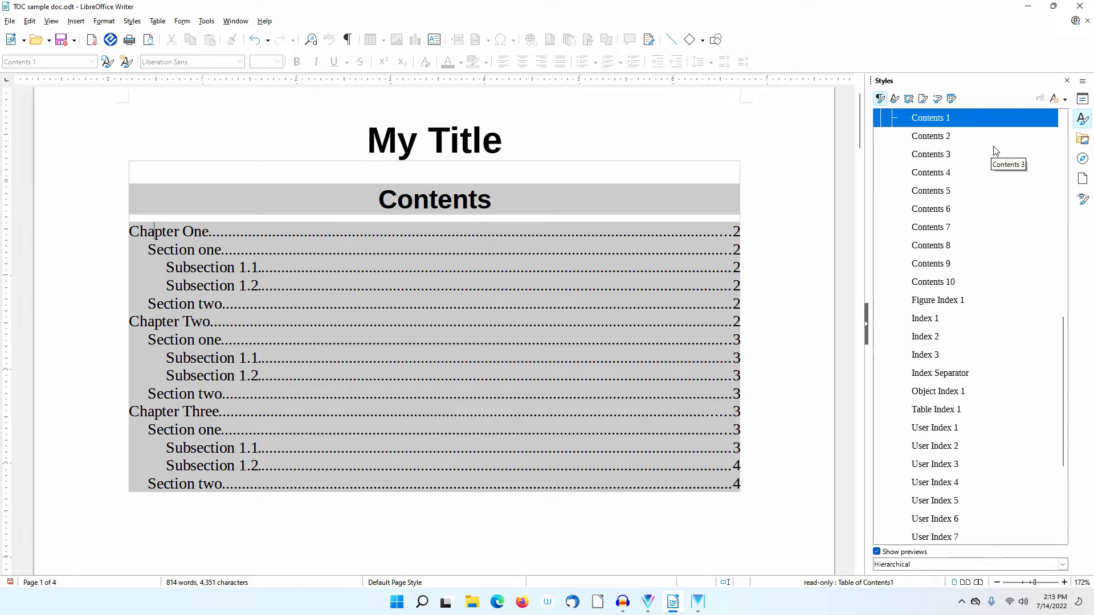
pyautogui.rightClick(991, 122)
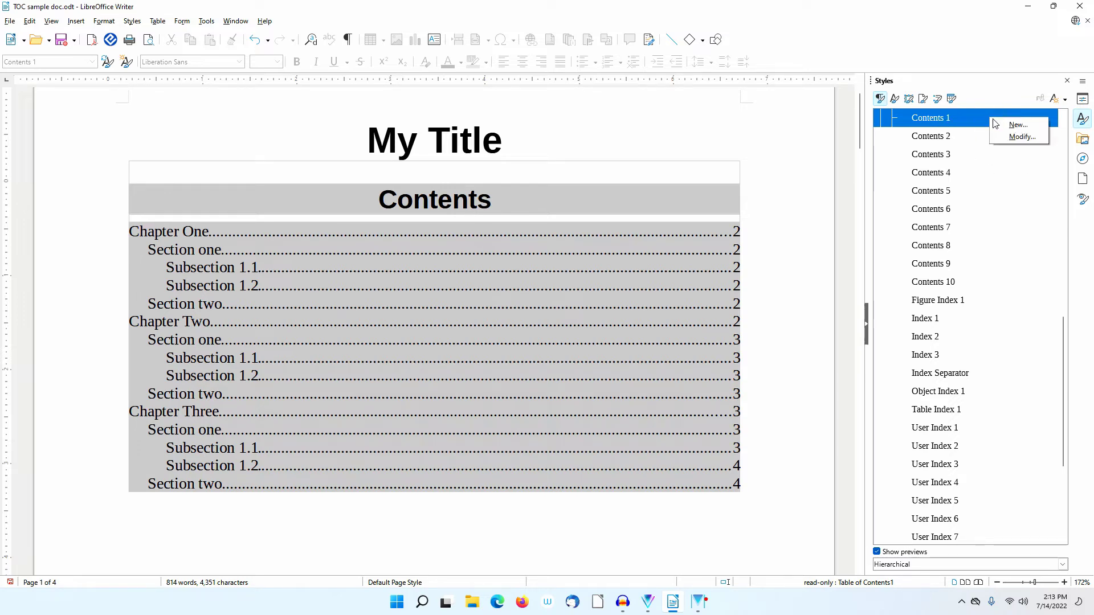
pyautogui.click(1010, 137)
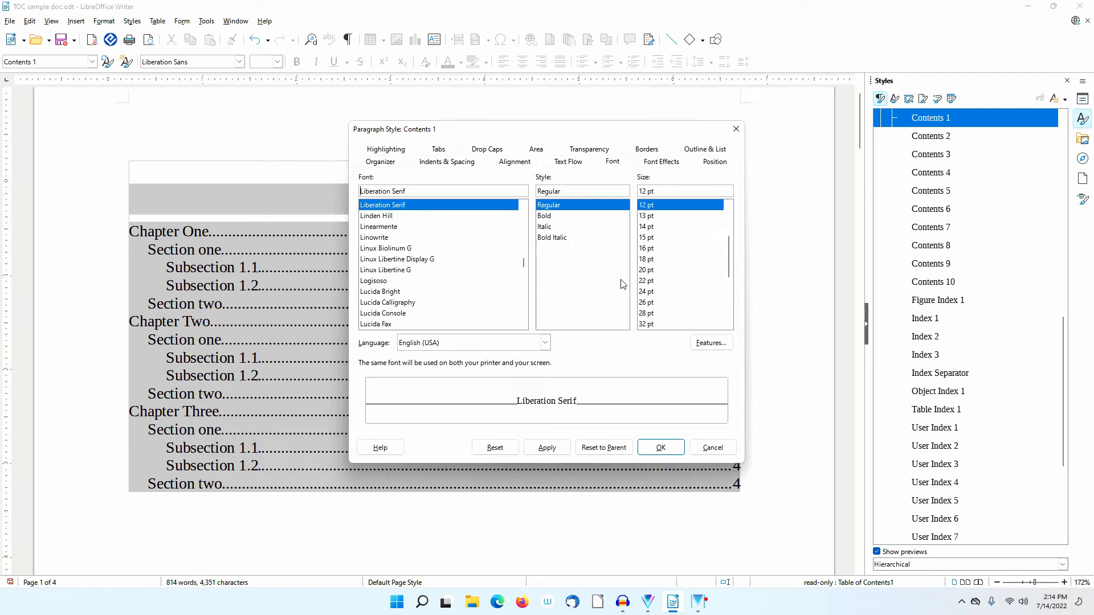
pyautogui.click(649, 249)
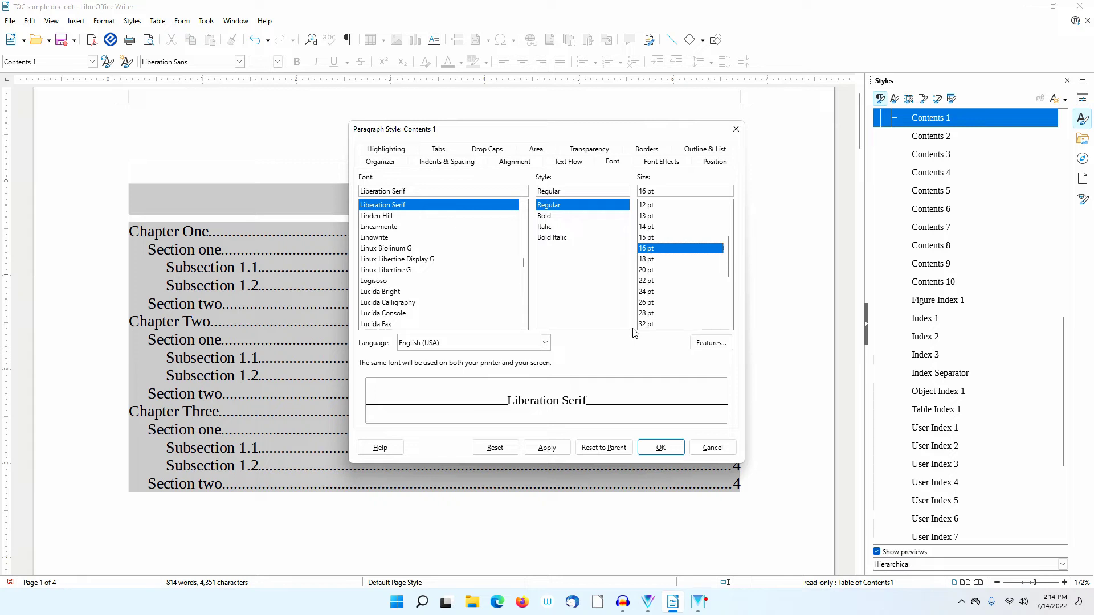
pyautogui.click(665, 165)
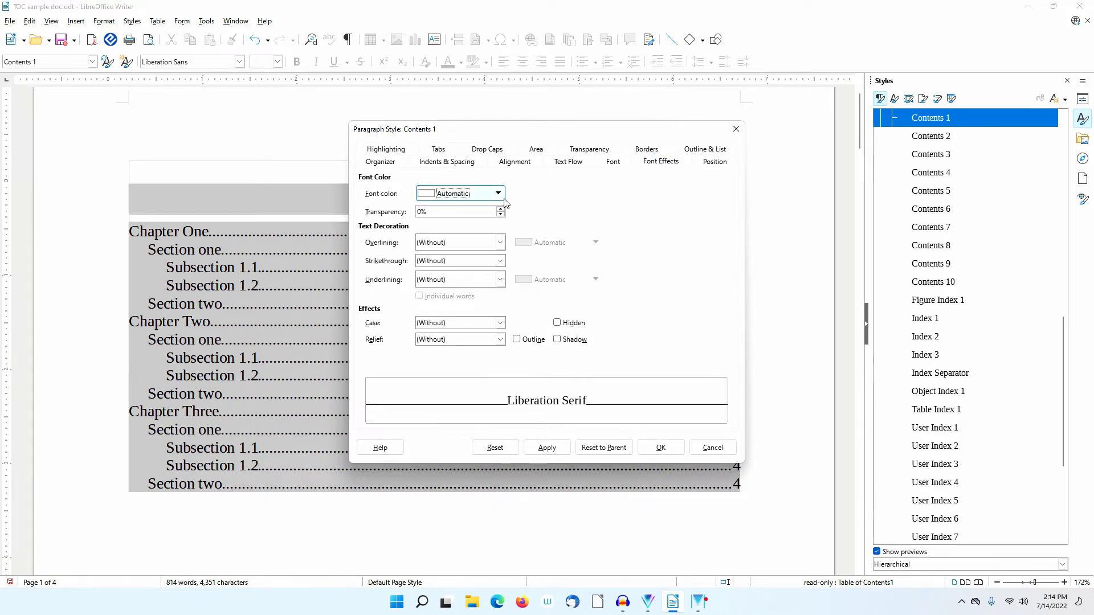
pyautogui.click(498, 194)
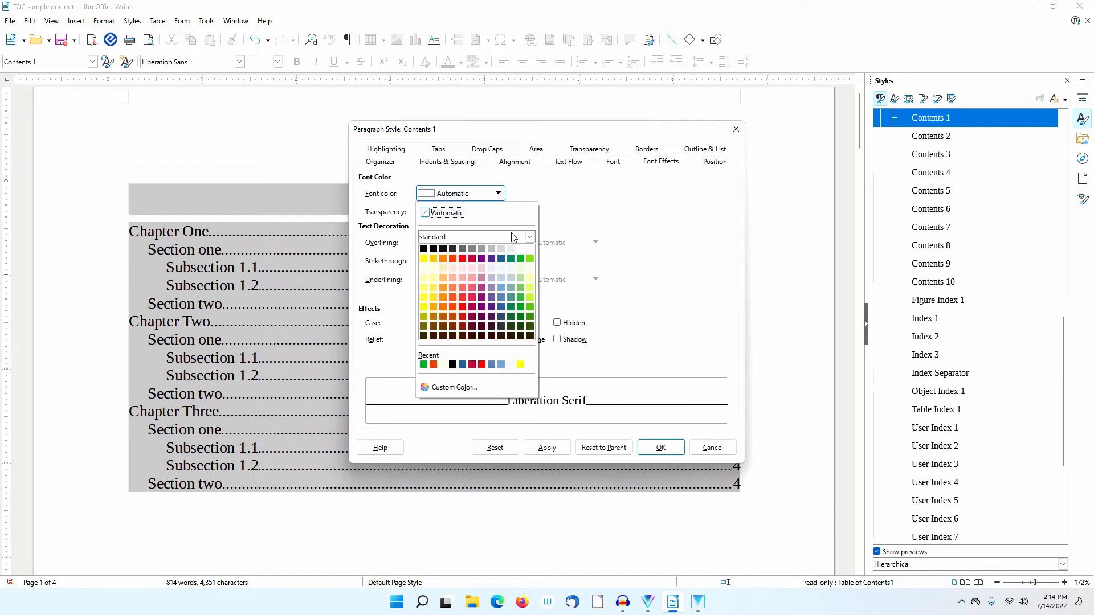
pyautogui.click(523, 260)
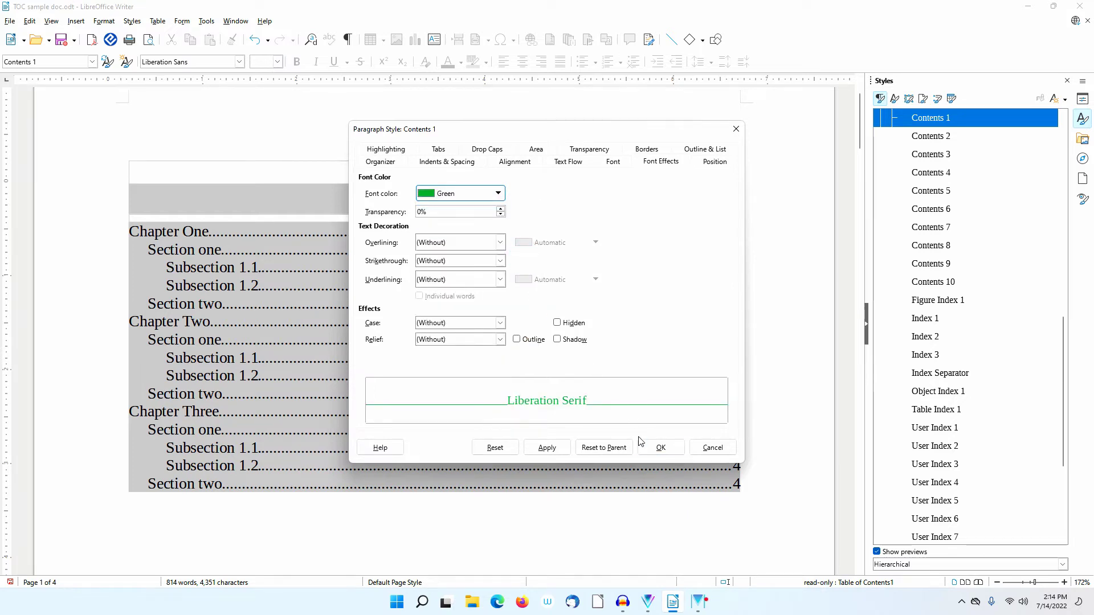
pyautogui.click(659, 448)
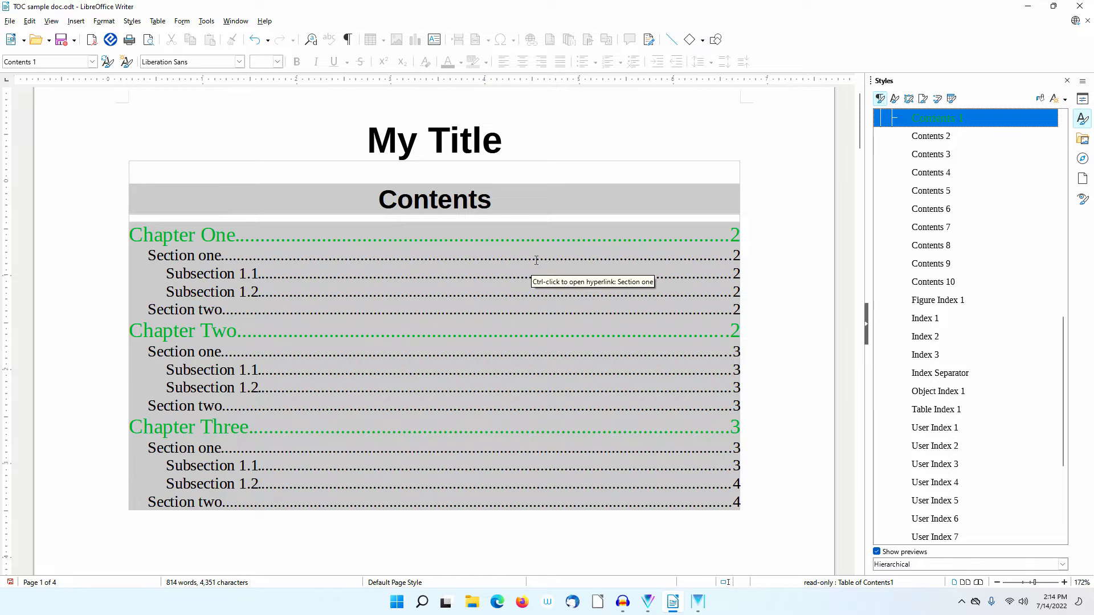
pyautogui.keyDown('ctrl'); pyautogui.click(203, 235); pyautogui.keyUp('ctrl')
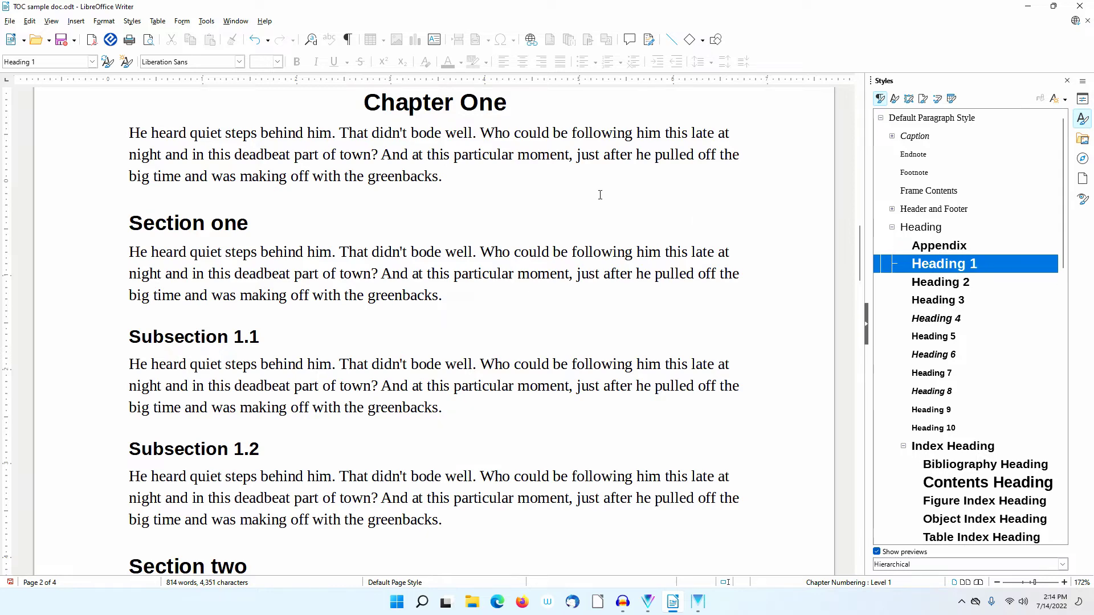
pyautogui.hotkey('ctrl', 'Home')
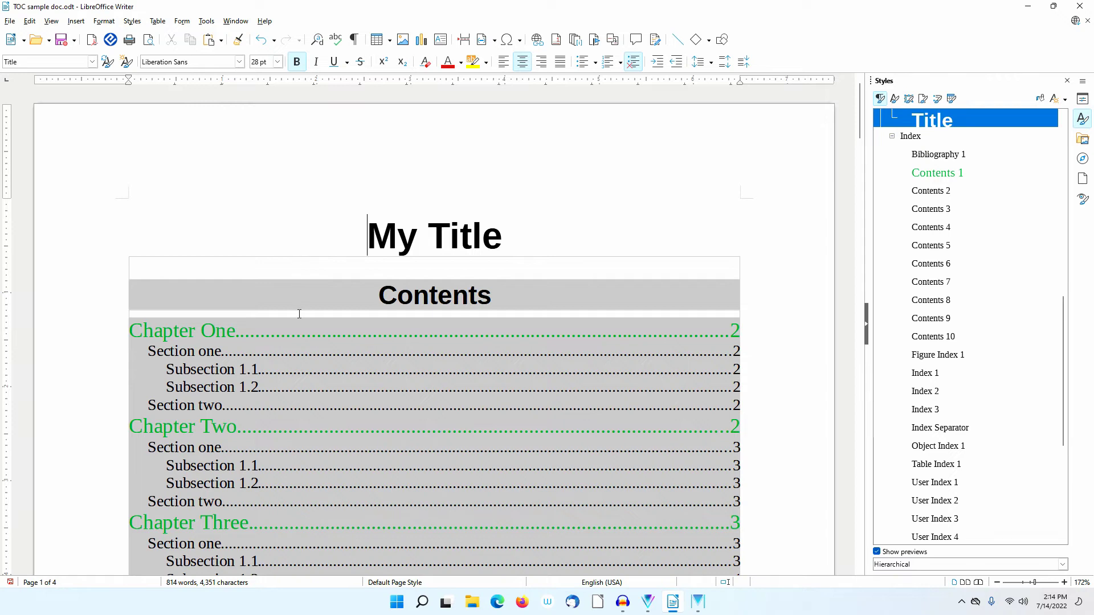
pyautogui.click(218, 332)
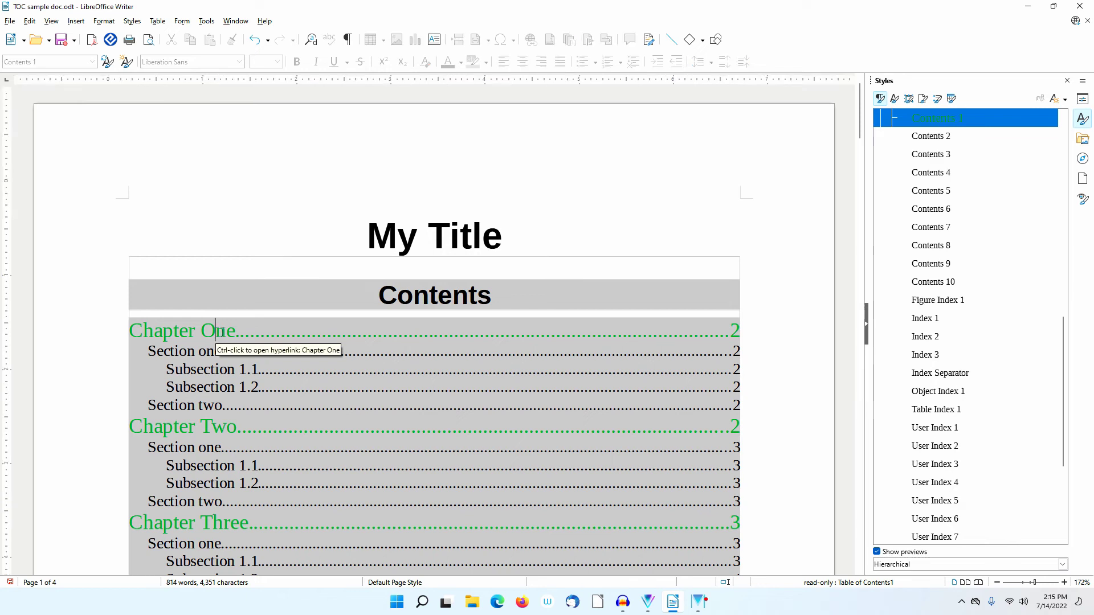
# Step: In the Contents 1 style, reset the font colour to Automatic and use a dotted tab leader
pyautogui.rightClick(961, 119)
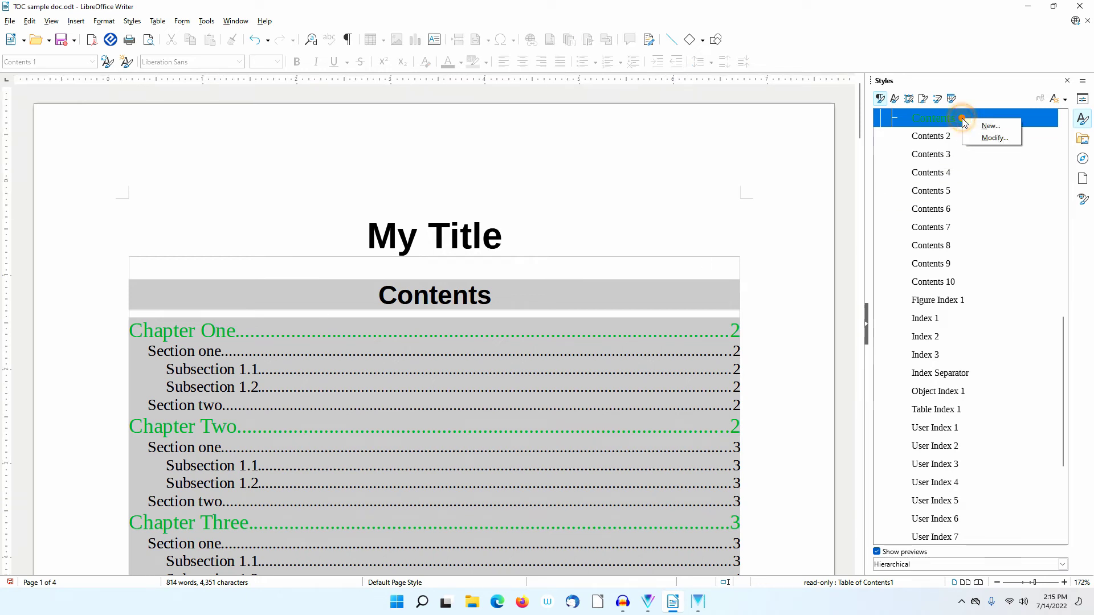
pyautogui.click(992, 138)
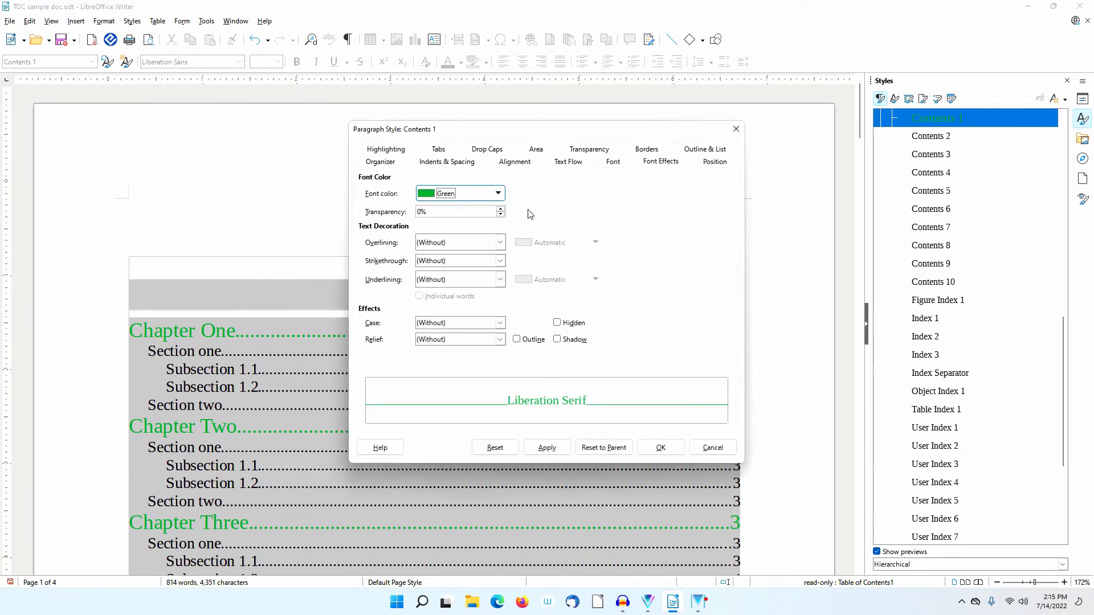
pyautogui.click(499, 195)
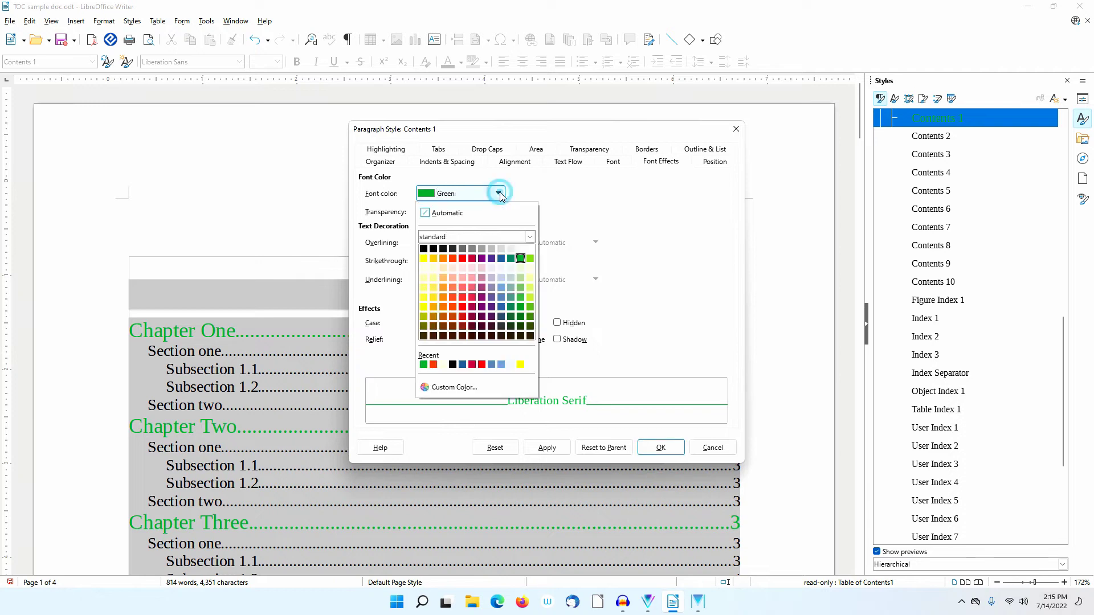
pyautogui.click(429, 214)
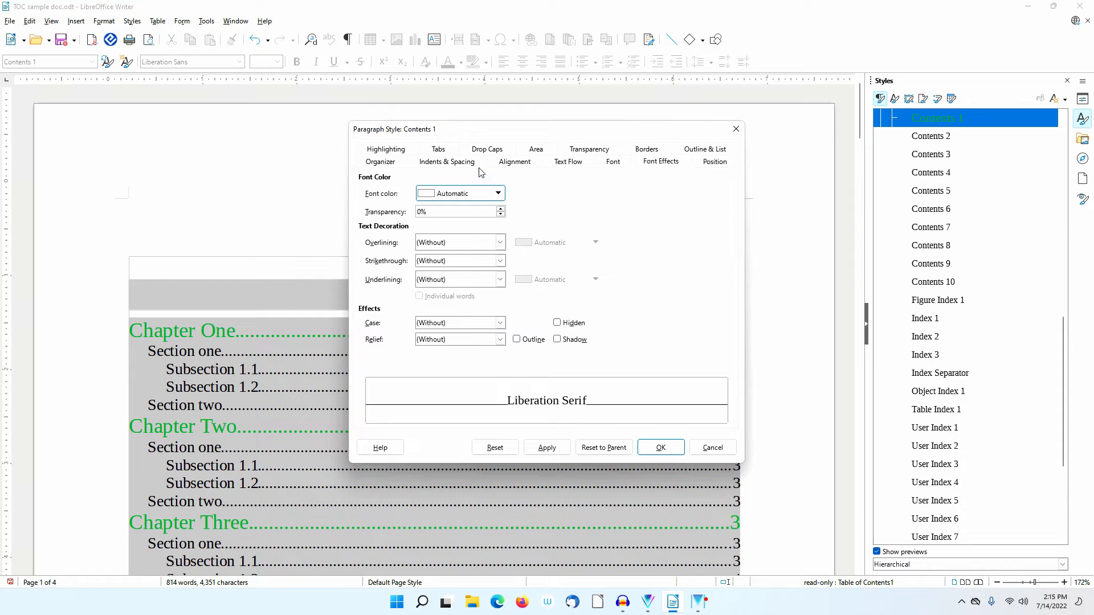
pyautogui.click(451, 151)
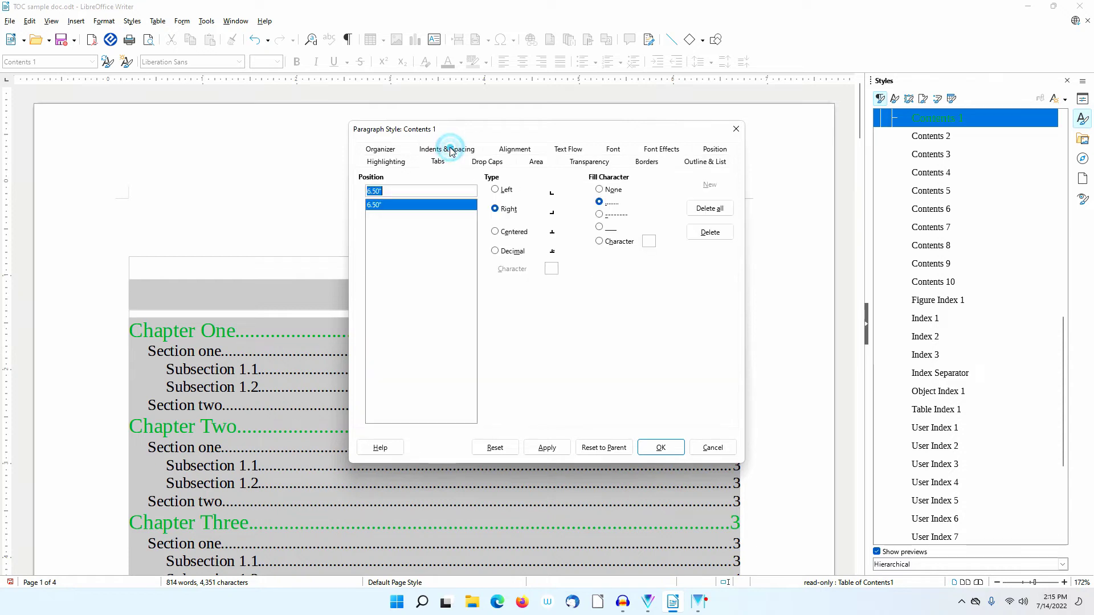
pyautogui.click(600, 215)
pyautogui.click(558, 449)
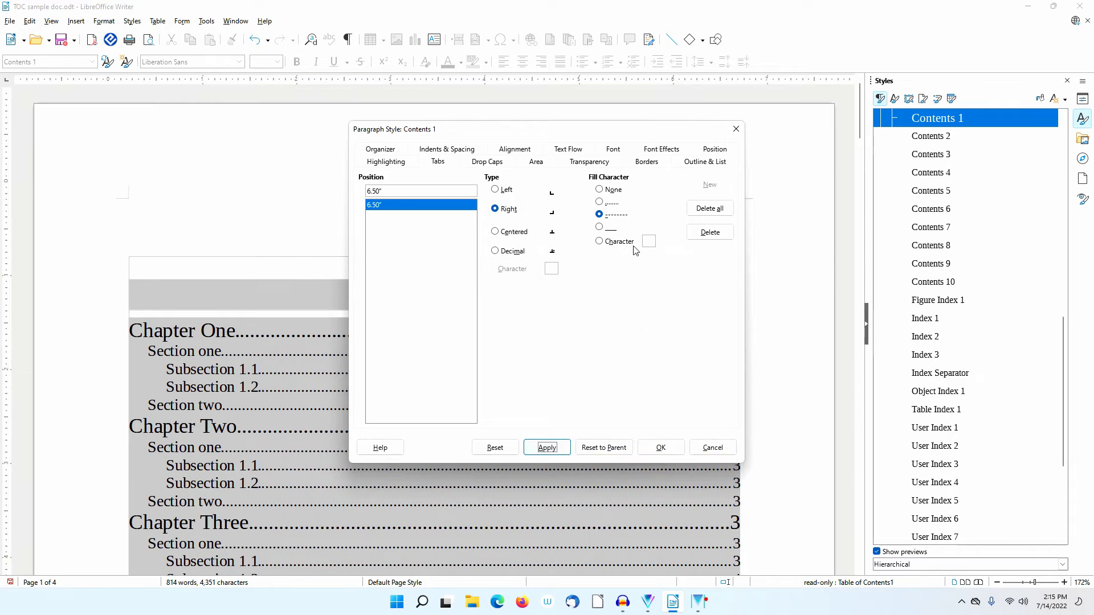
pyautogui.click(599, 203)
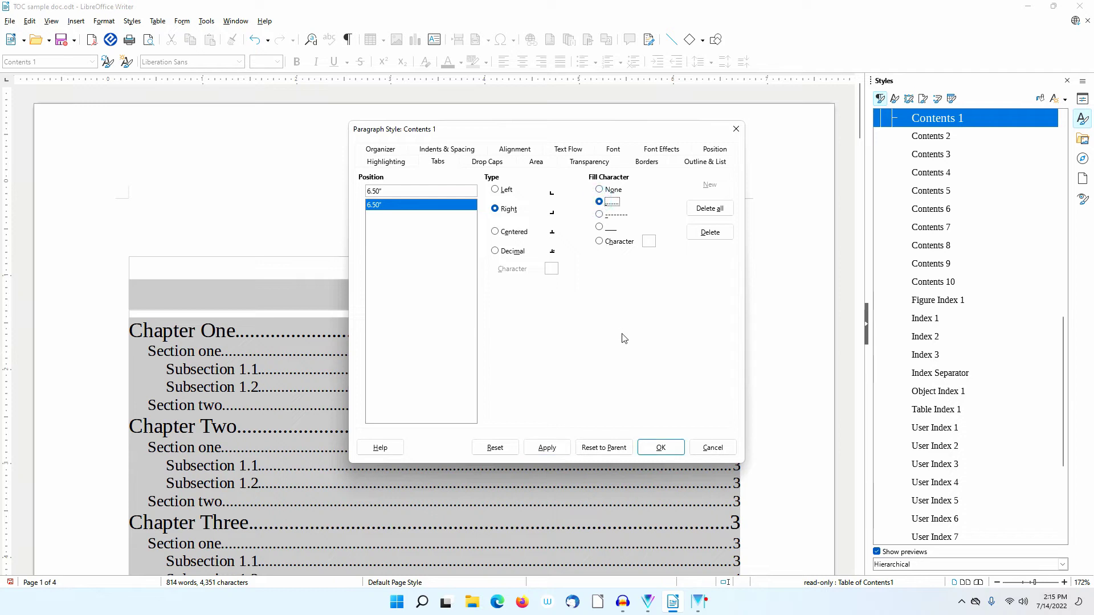
pyautogui.click(661, 447)
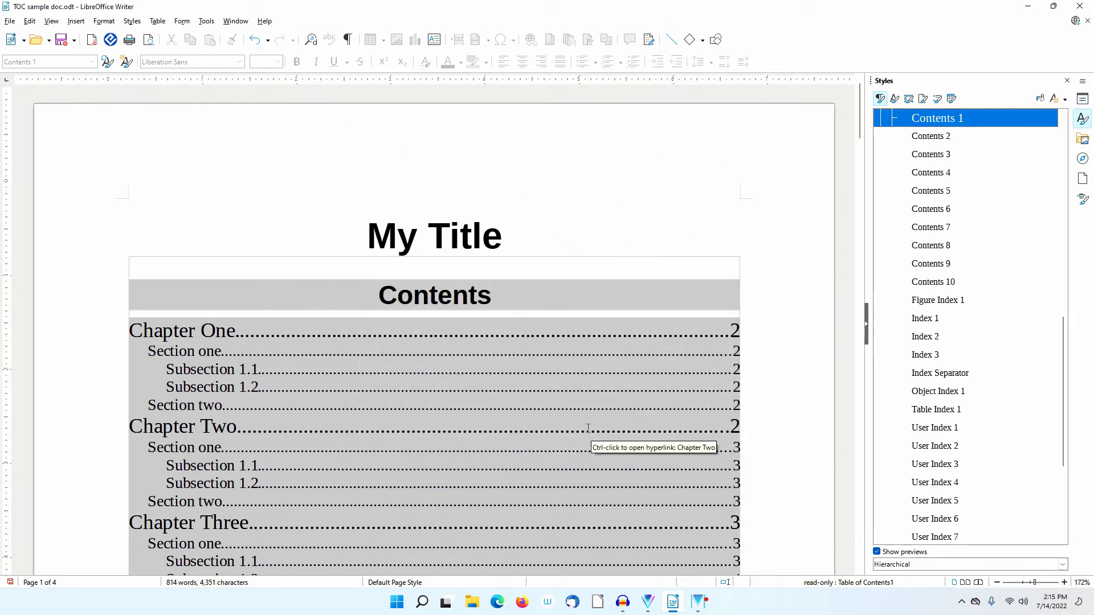
# Step: Open the table of contents Entries settings and inspect the level 1 elements LS E# E T # LE
pyautogui.rightClick(447, 355)
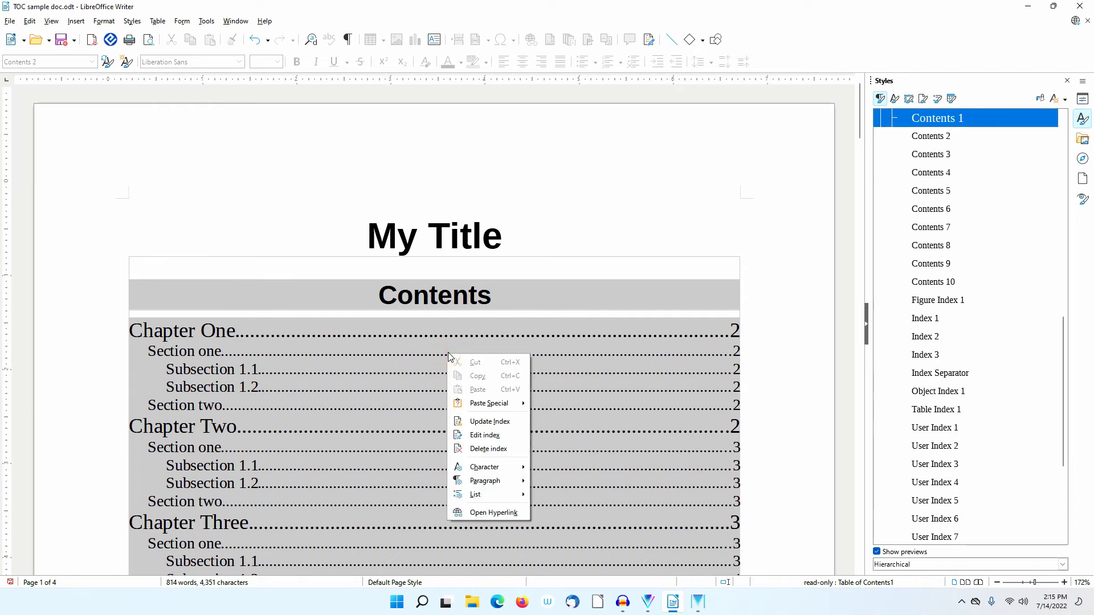
pyautogui.click(508, 436)
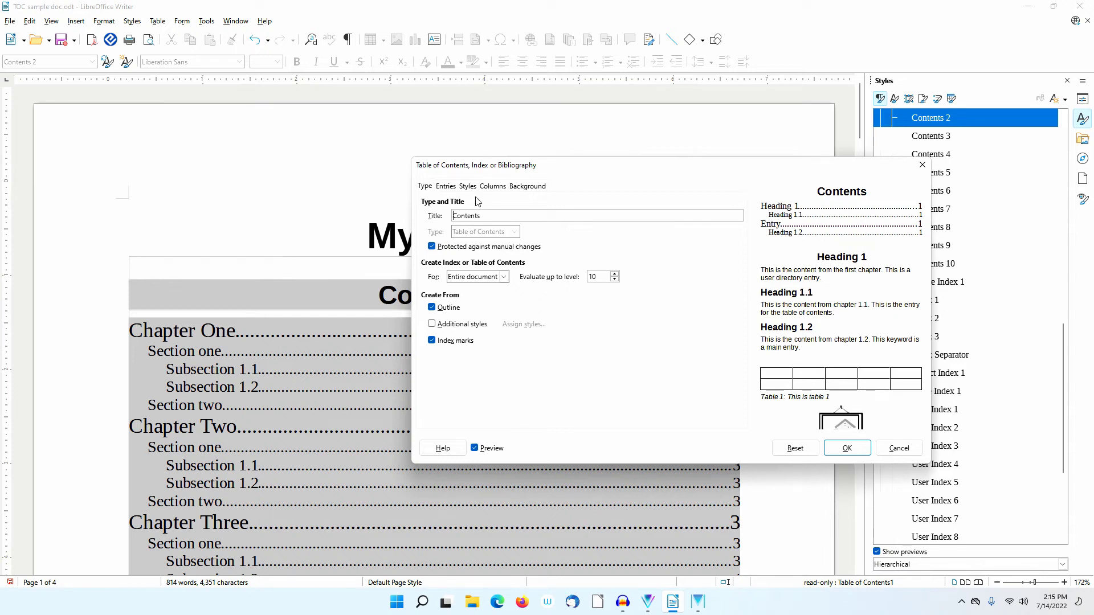
pyautogui.click(445, 187)
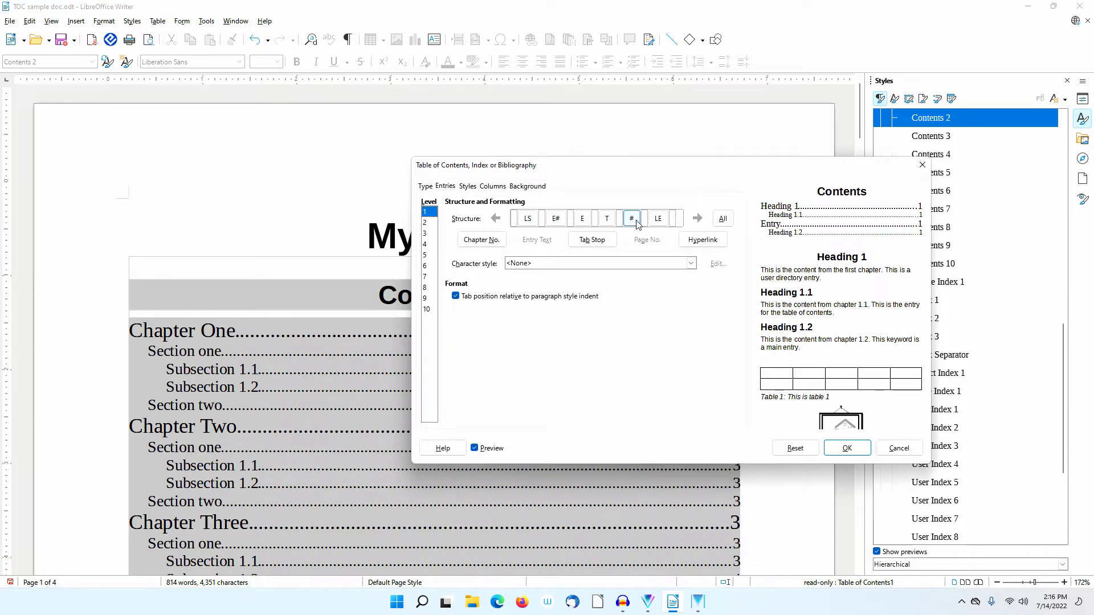
pyautogui.click(608, 222)
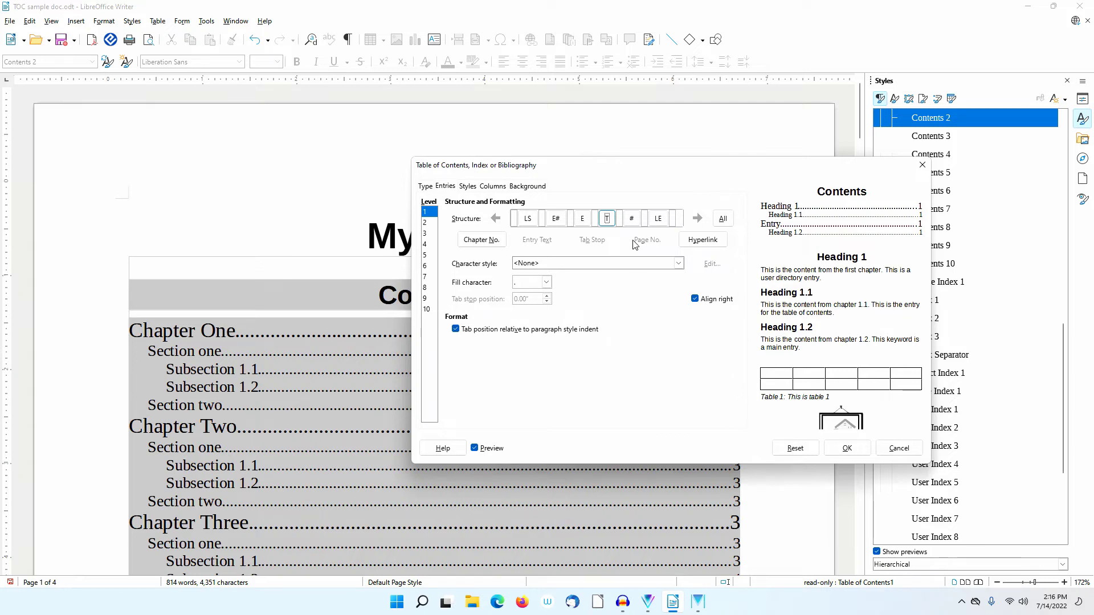
pyautogui.click(633, 220)
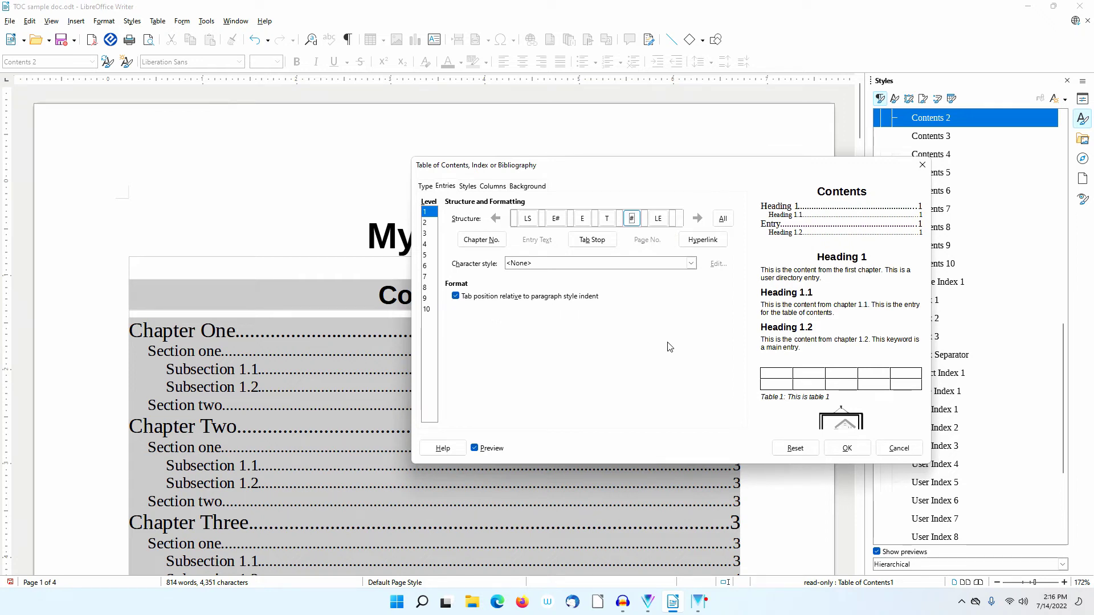
pyautogui.click(692, 264)
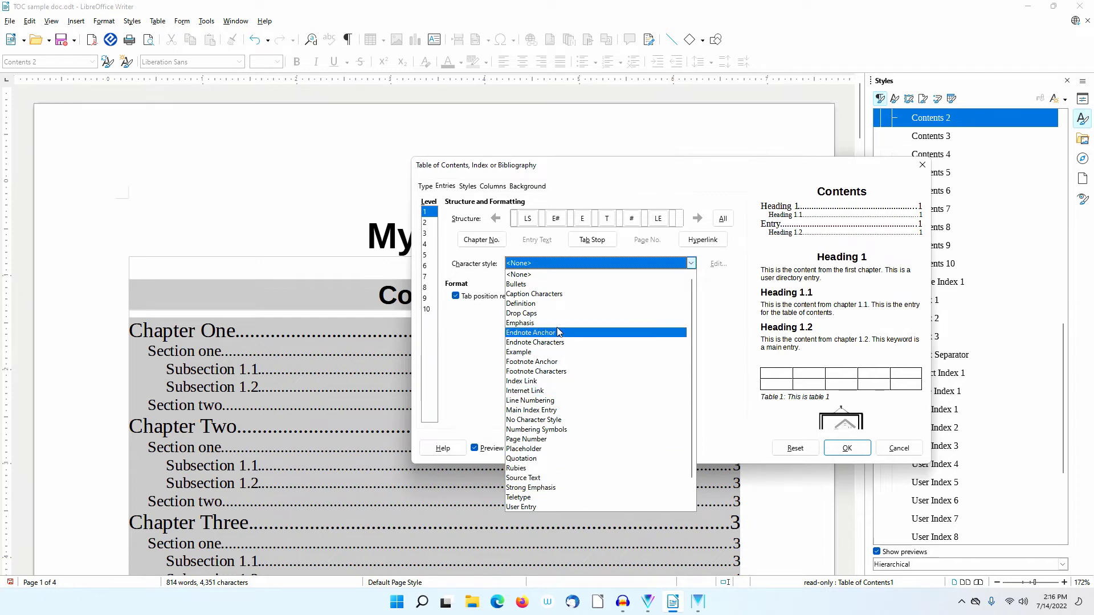
pyautogui.click(549, 276)
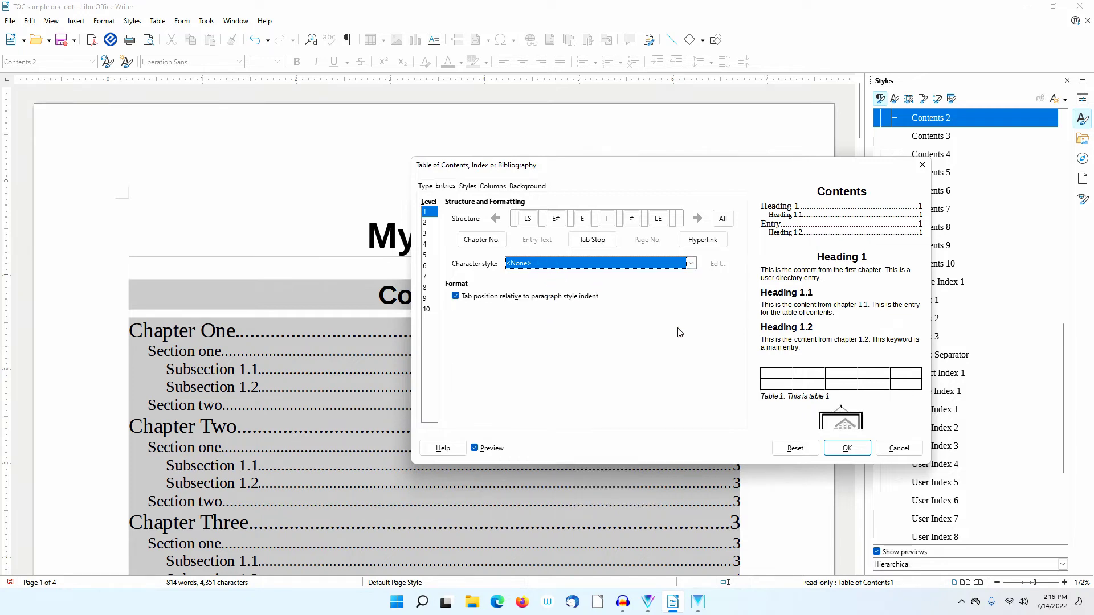
pyautogui.click(583, 219)
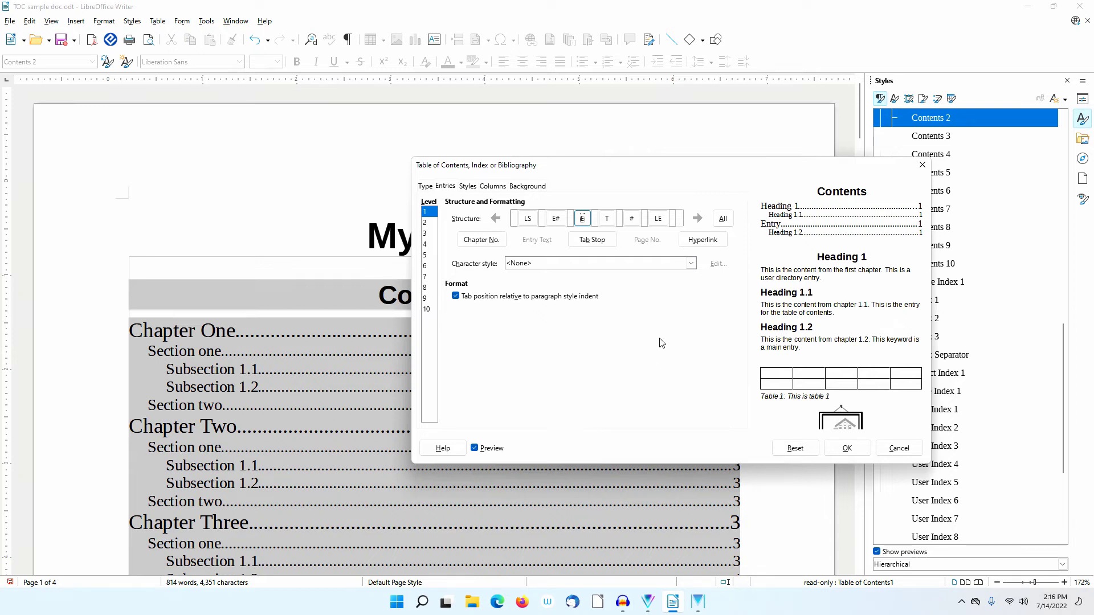
pyautogui.click(555, 218)
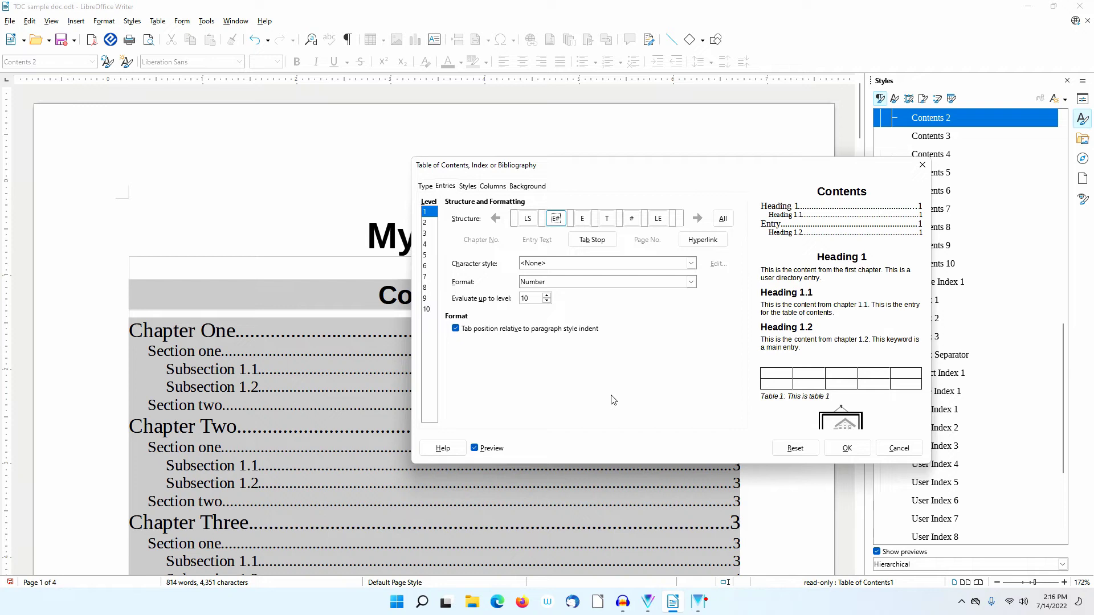
# Step: Move the level 1 hyperlink end to just after the entry text, giving LS E# E LE T #
pyautogui.click(528, 219)
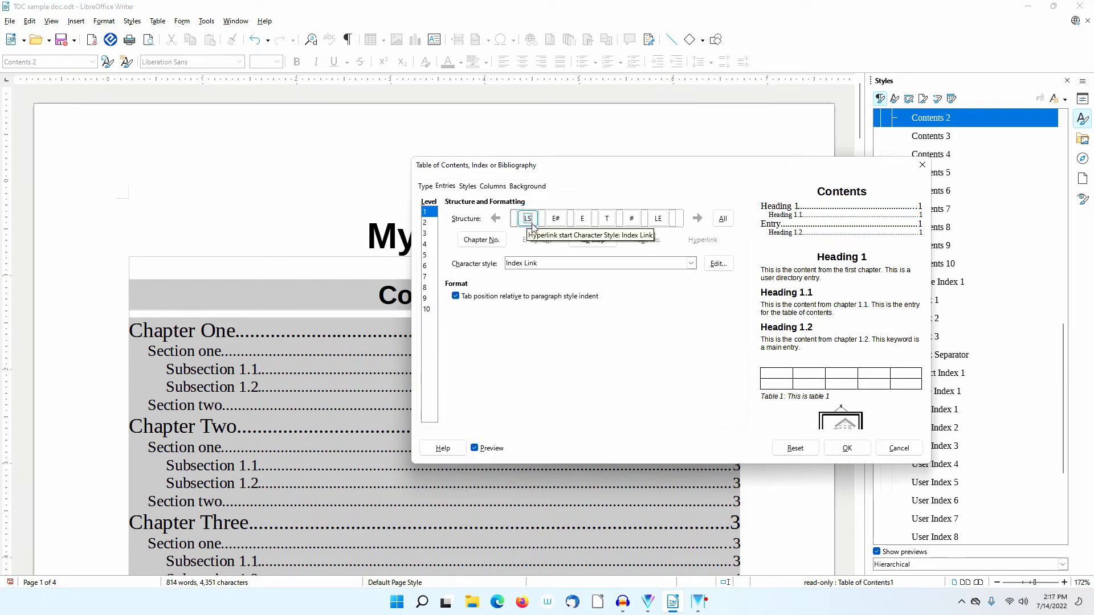
pyautogui.click(658, 219)
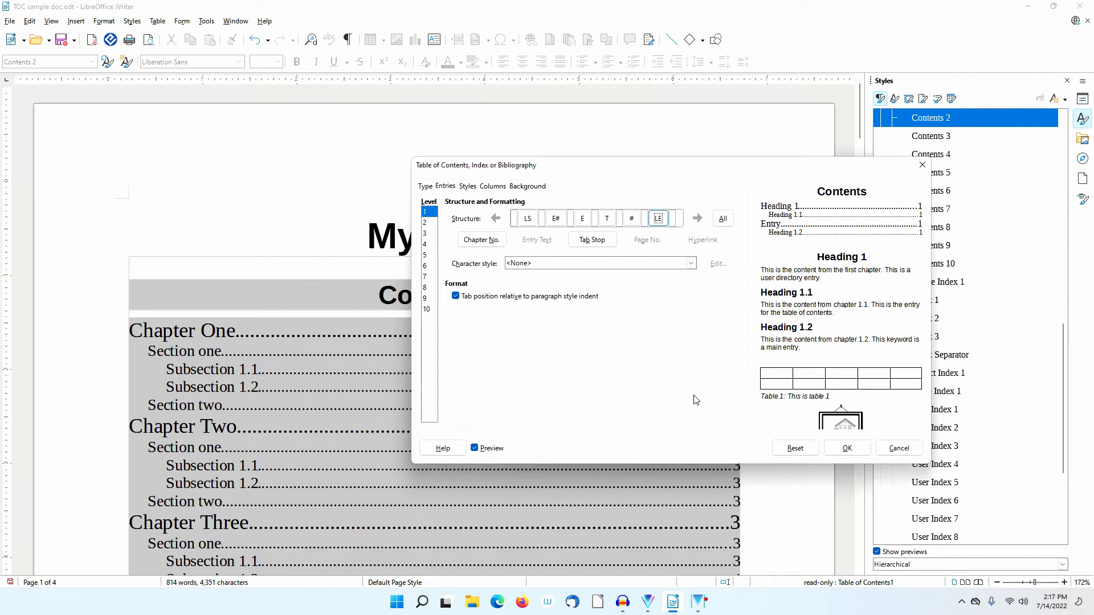
pyautogui.click(659, 219)
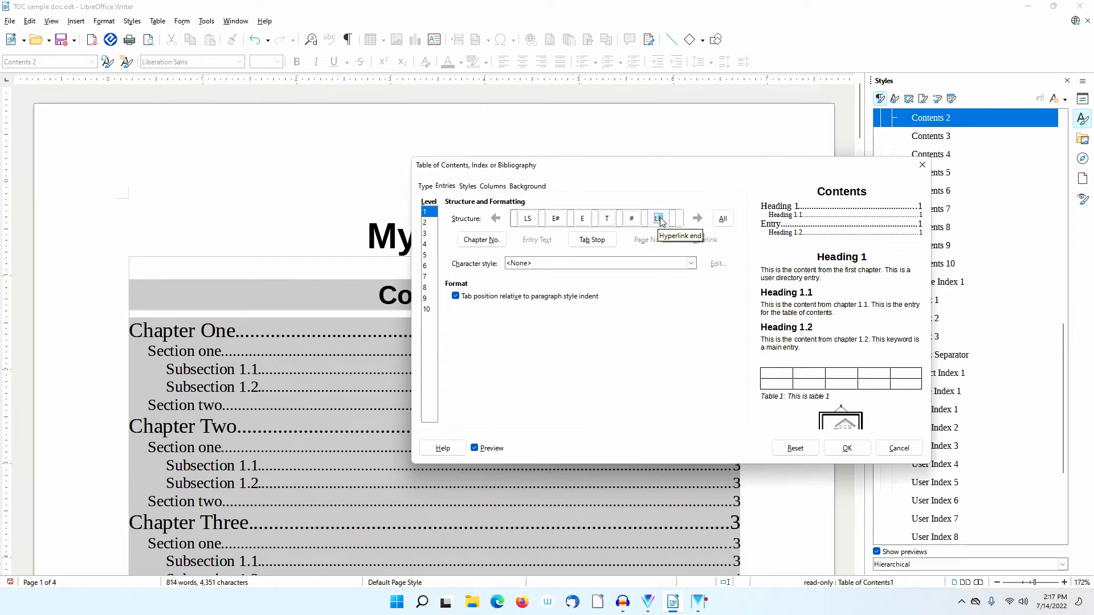
pyautogui.press('Delete')
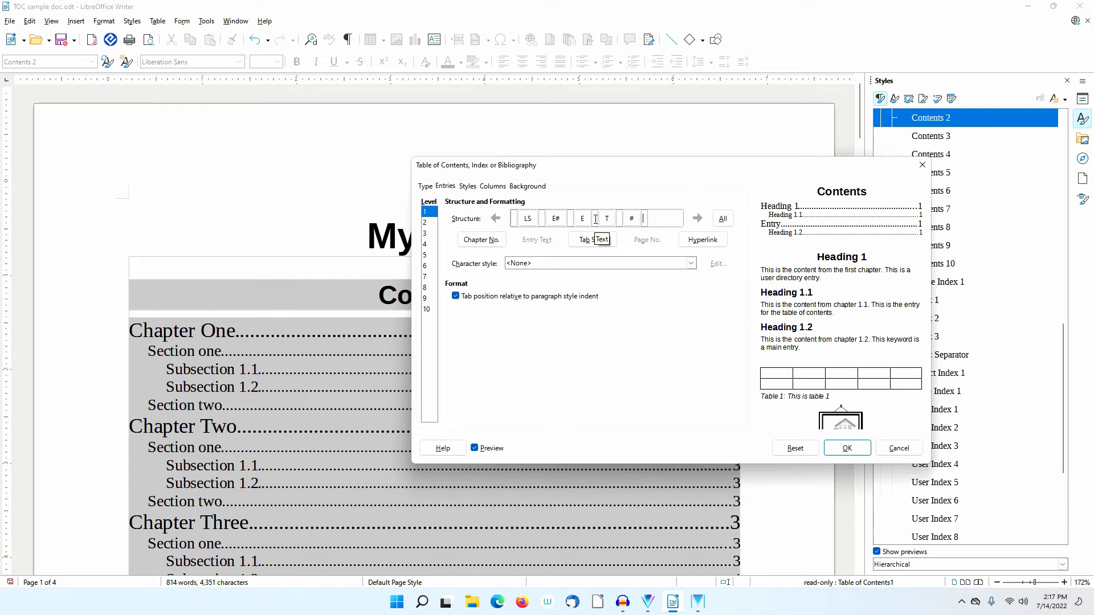
pyautogui.click(711, 242)
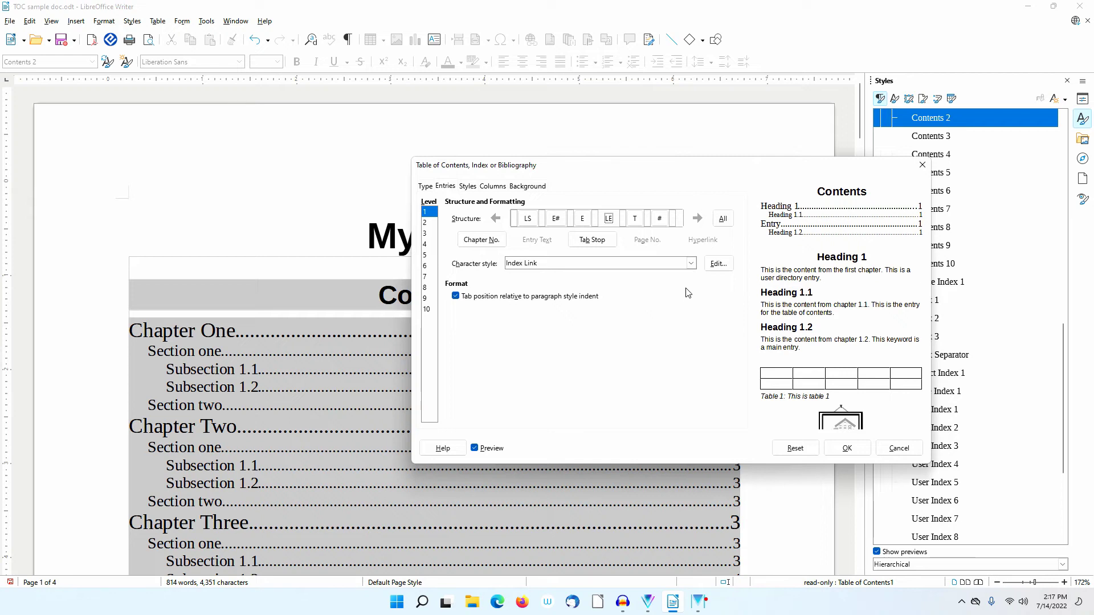
# Step: Give the hyperlink start and end the Internet Link character style and apply it to all levels
pyautogui.click(691, 263)
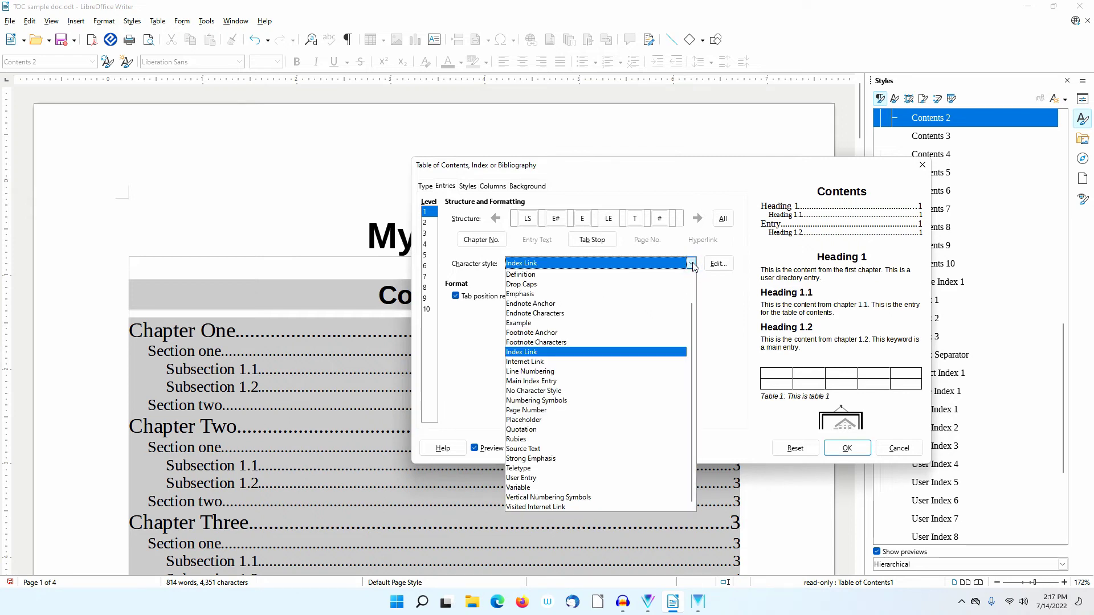
pyautogui.click(621, 361)
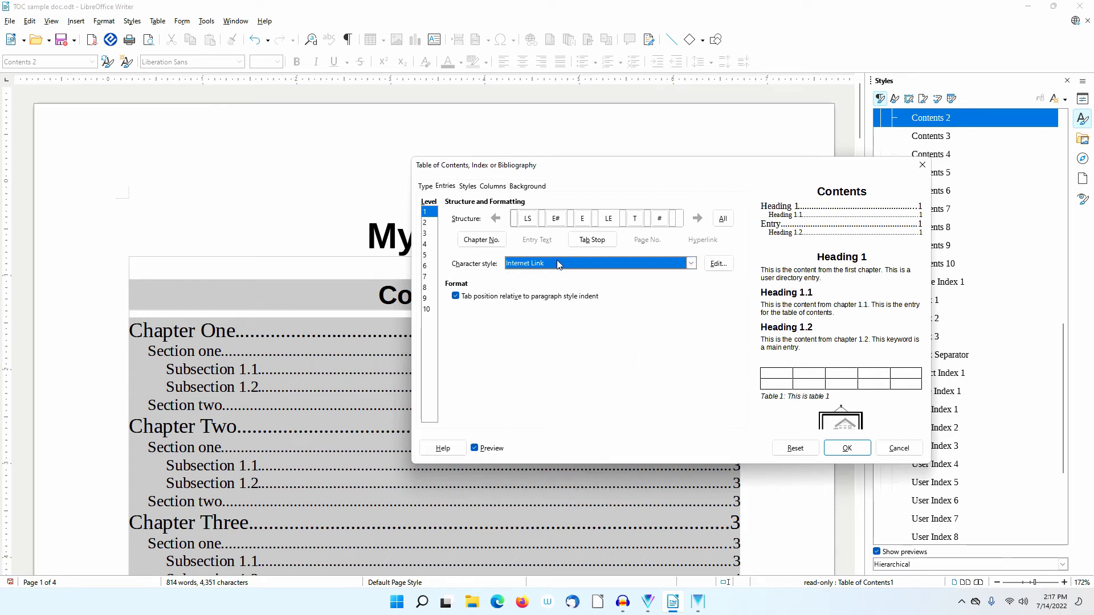
pyautogui.click(528, 220)
pyautogui.click(691, 263)
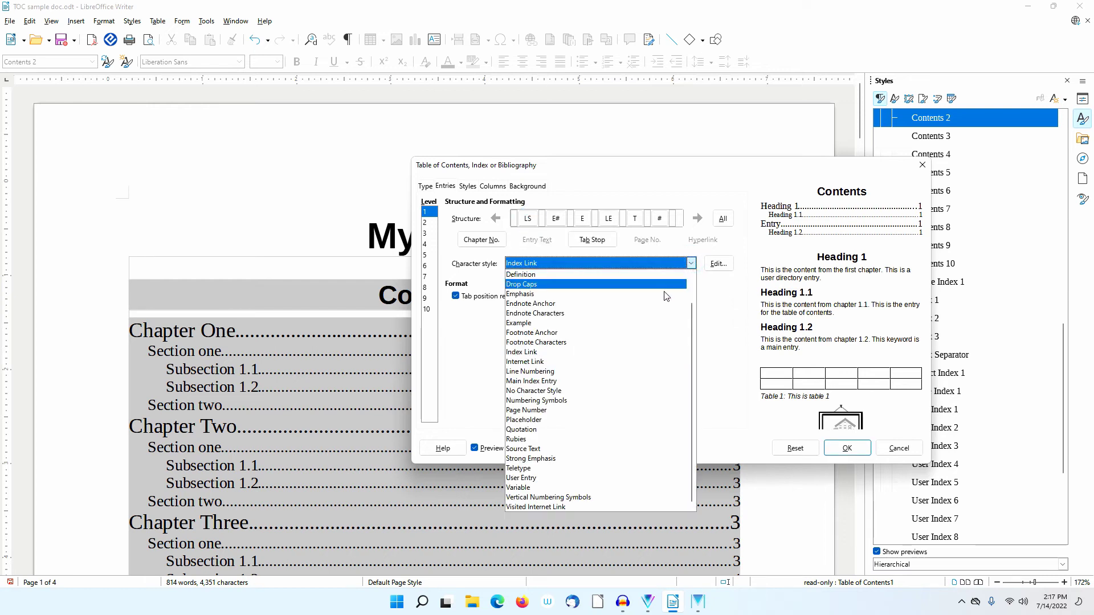
pyautogui.click(621, 362)
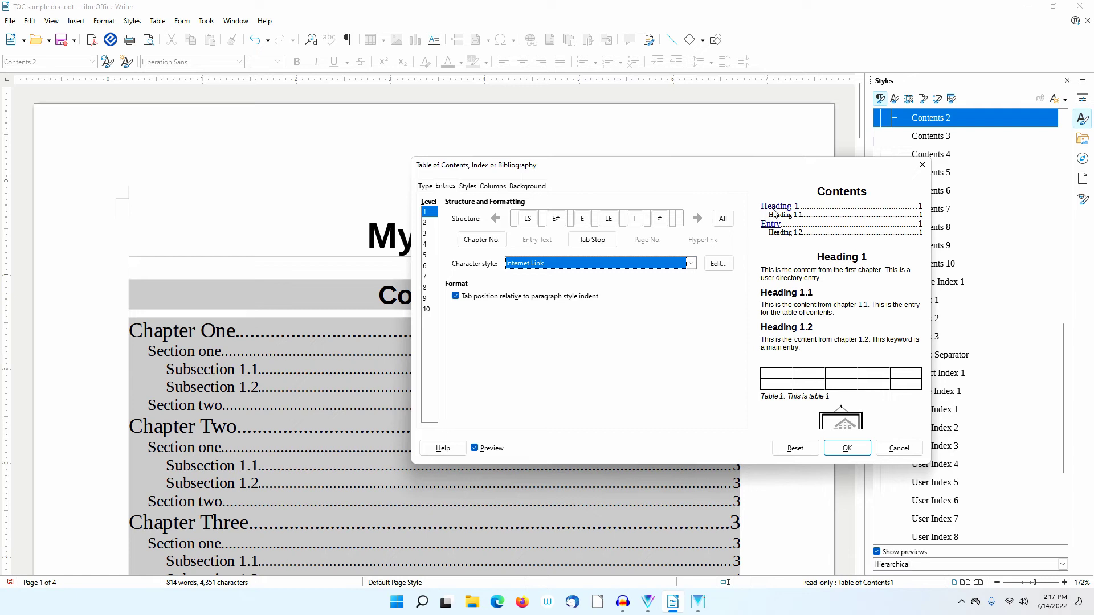
pyautogui.click(722, 220)
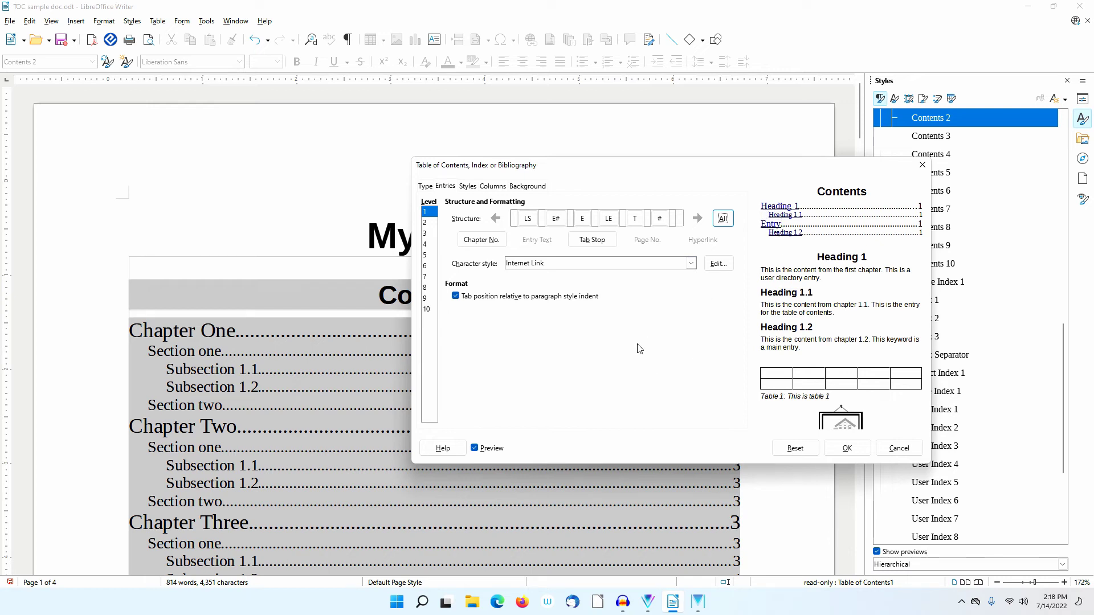
# Step: Set the level 1 tab stop fill character to blank and apply the TOC changes
pyautogui.click(635, 219)
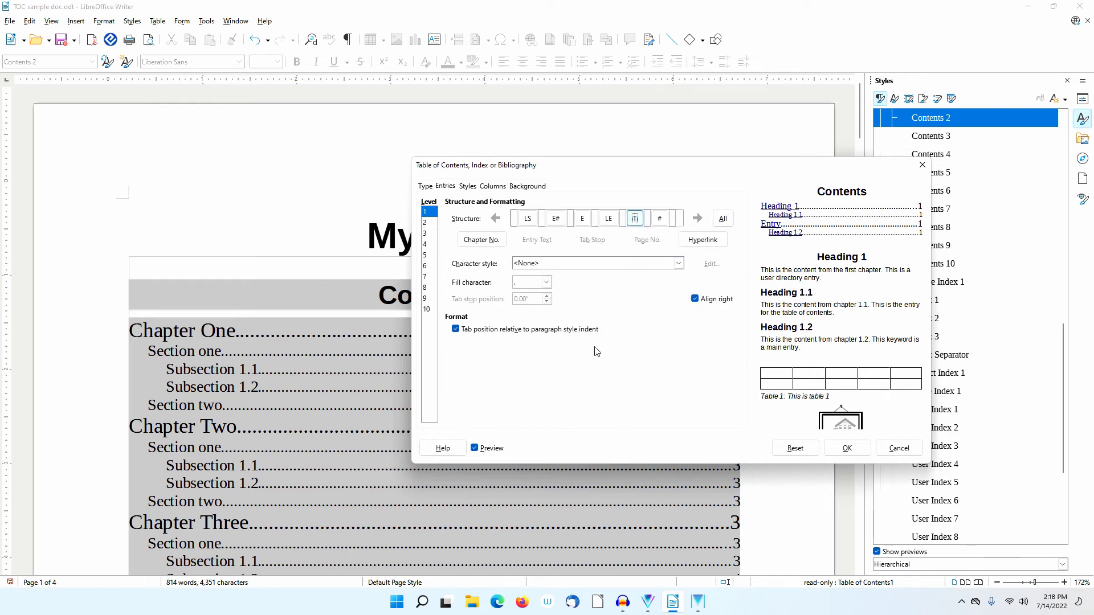
pyautogui.click(547, 282)
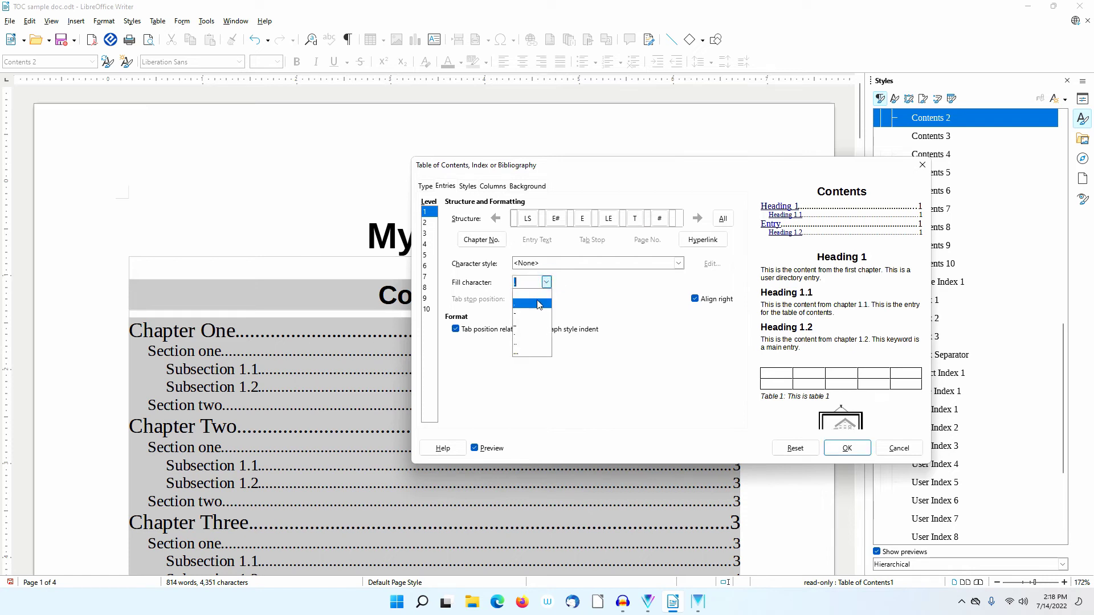
pyautogui.click(537, 294)
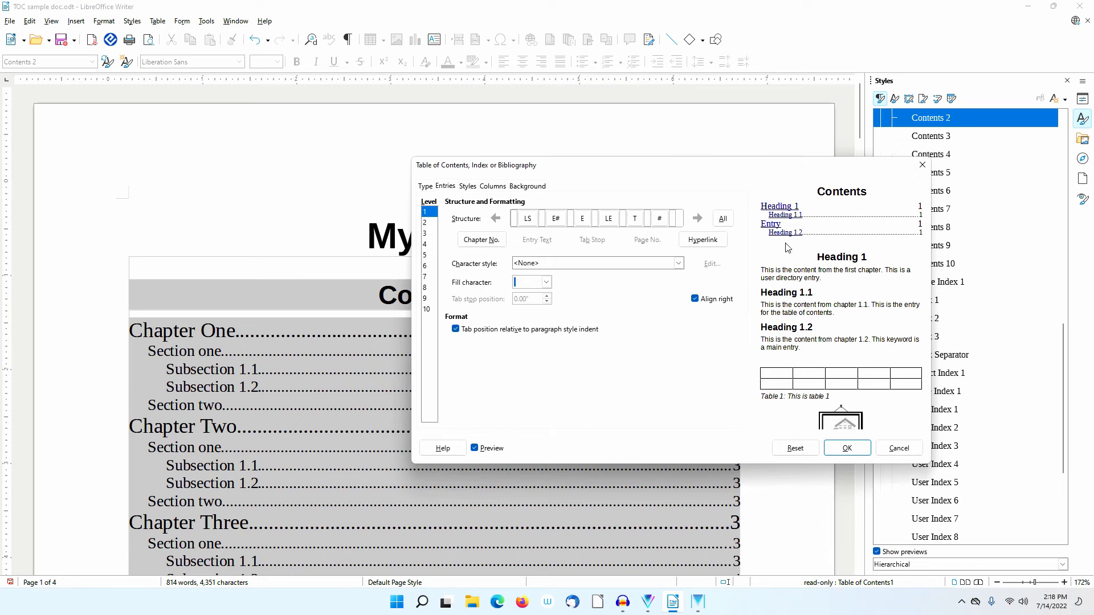
pyautogui.click(843, 448)
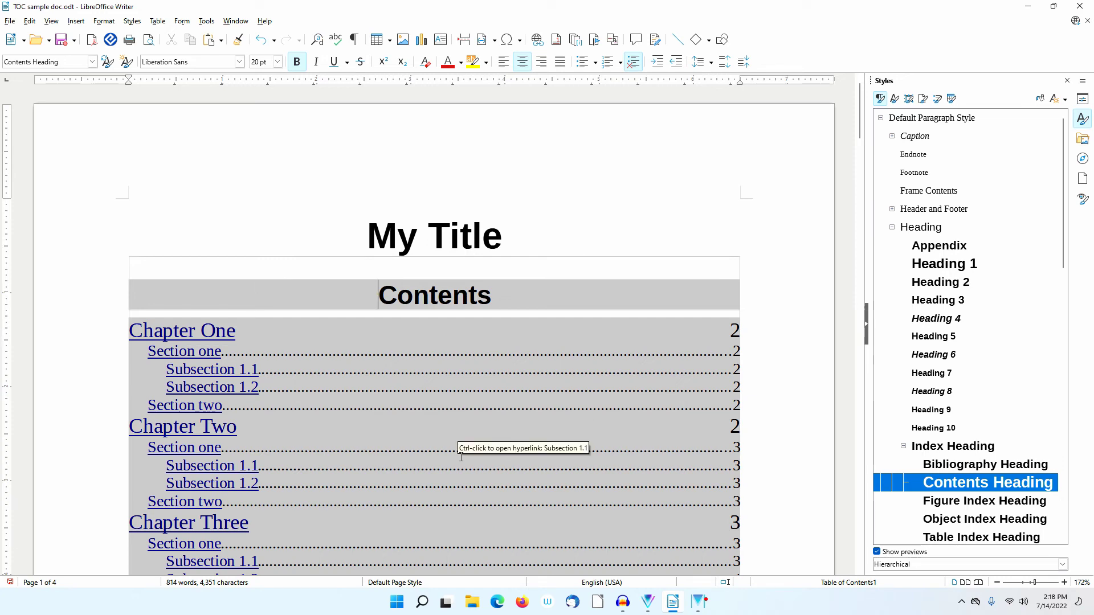
# Step: Set the Contents 1 paragraph style's underlining to Single
pyautogui.scroll(-1, 461, 456)
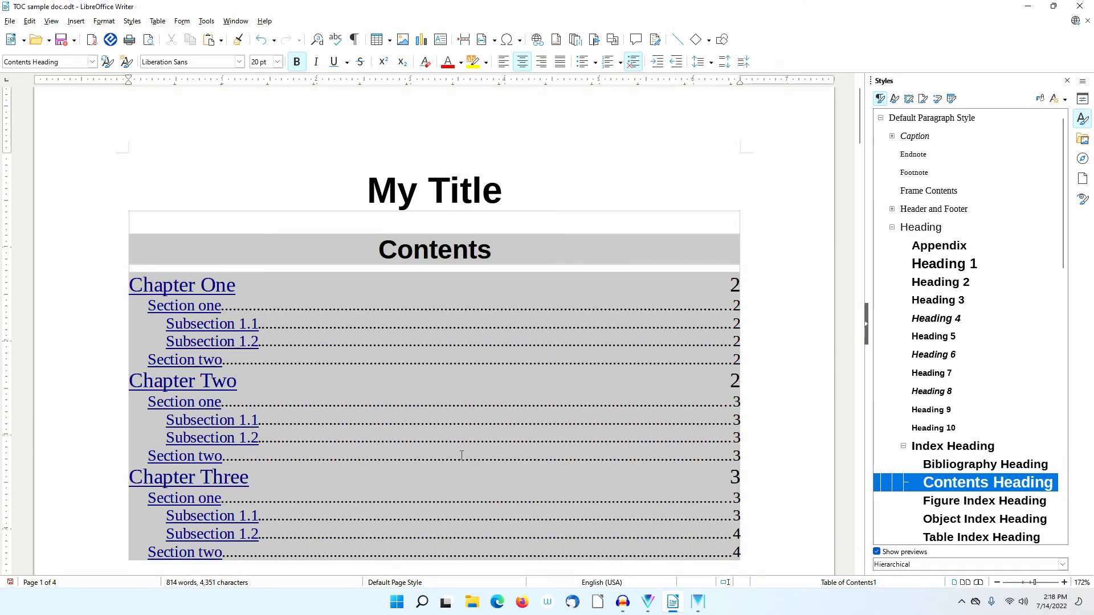
pyautogui.click(172, 283)
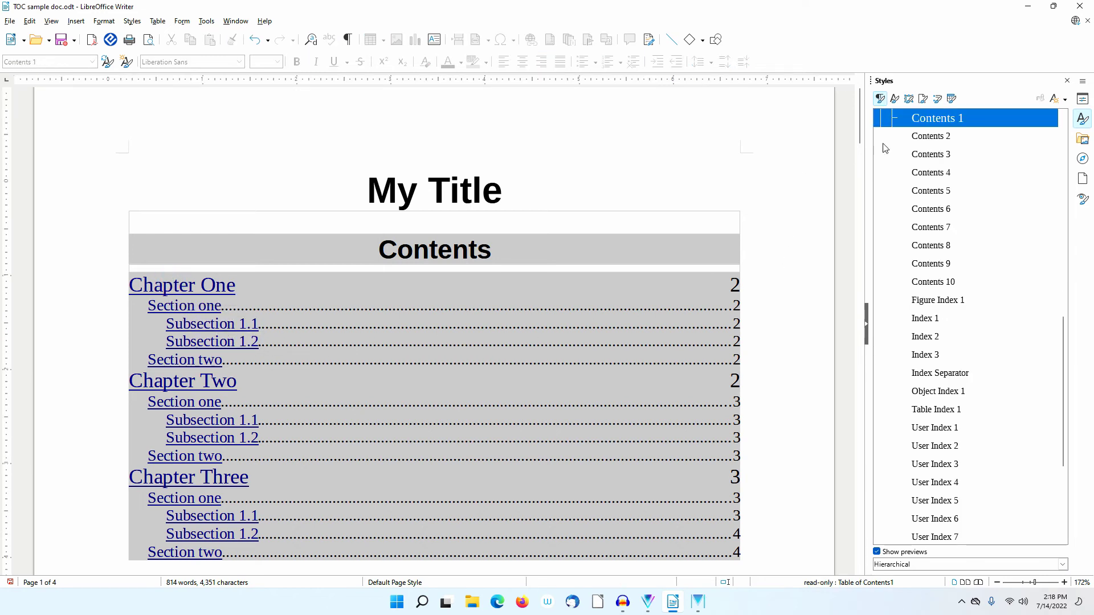
pyautogui.rightClick(955, 121)
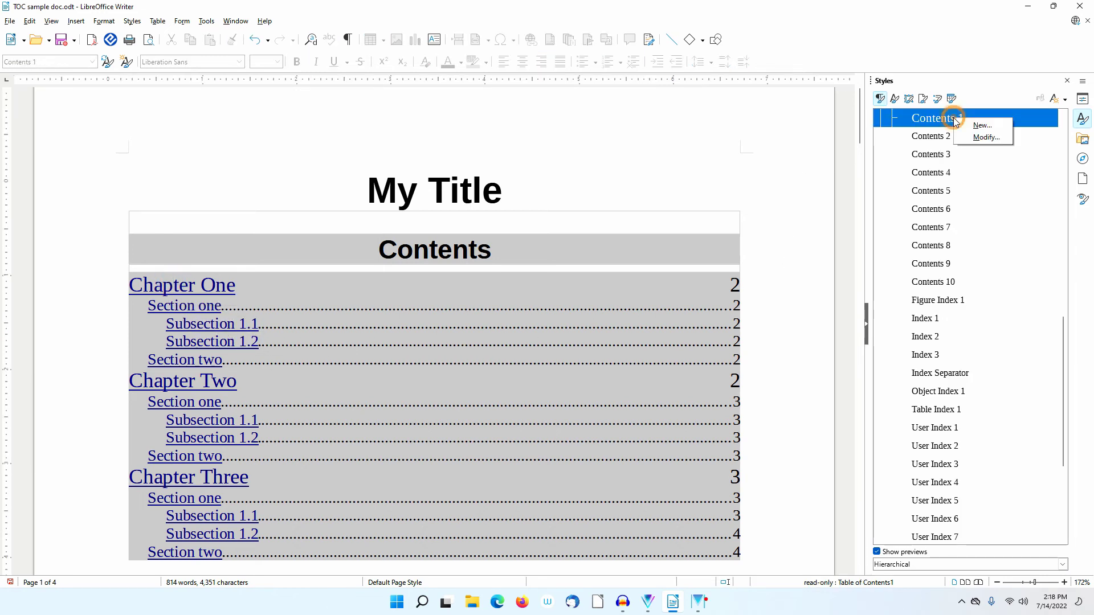
pyautogui.click(981, 137)
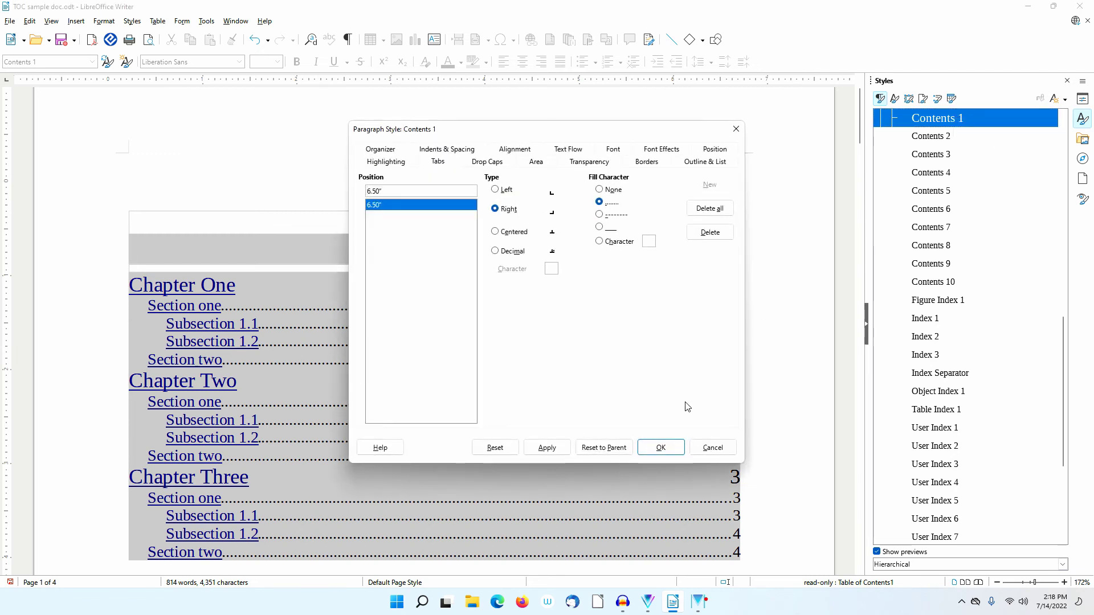
pyautogui.click(656, 150)
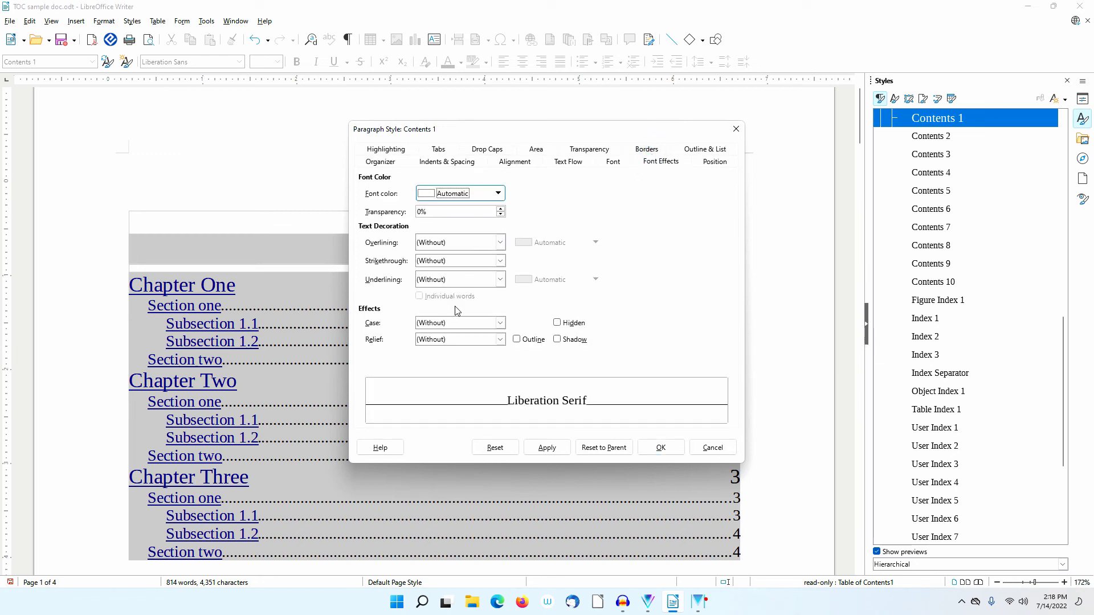
pyautogui.click(501, 280)
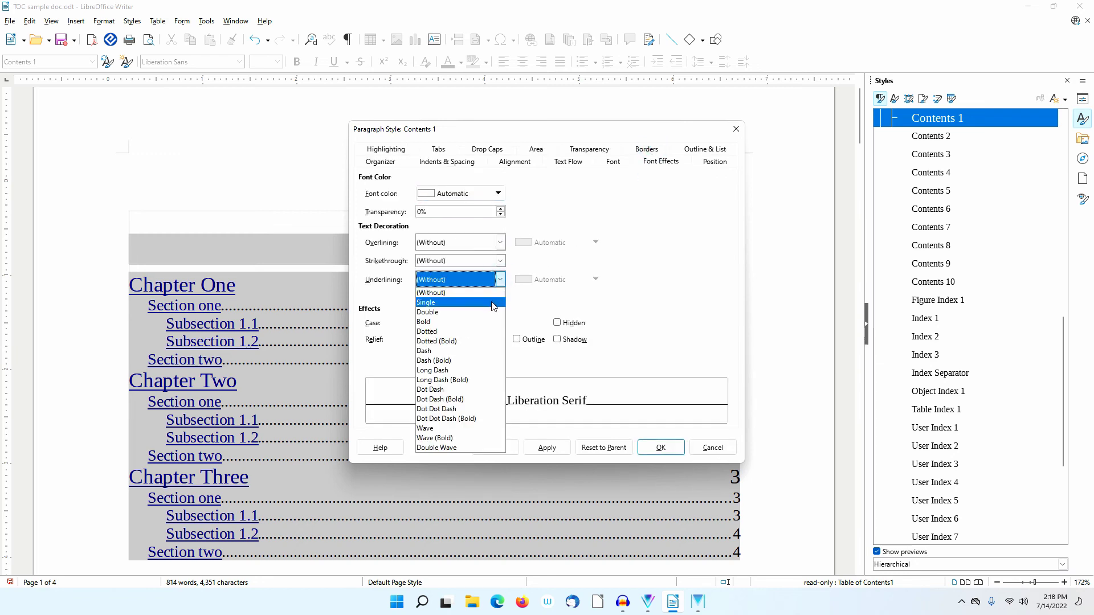
pyautogui.click(494, 301)
pyautogui.click(659, 446)
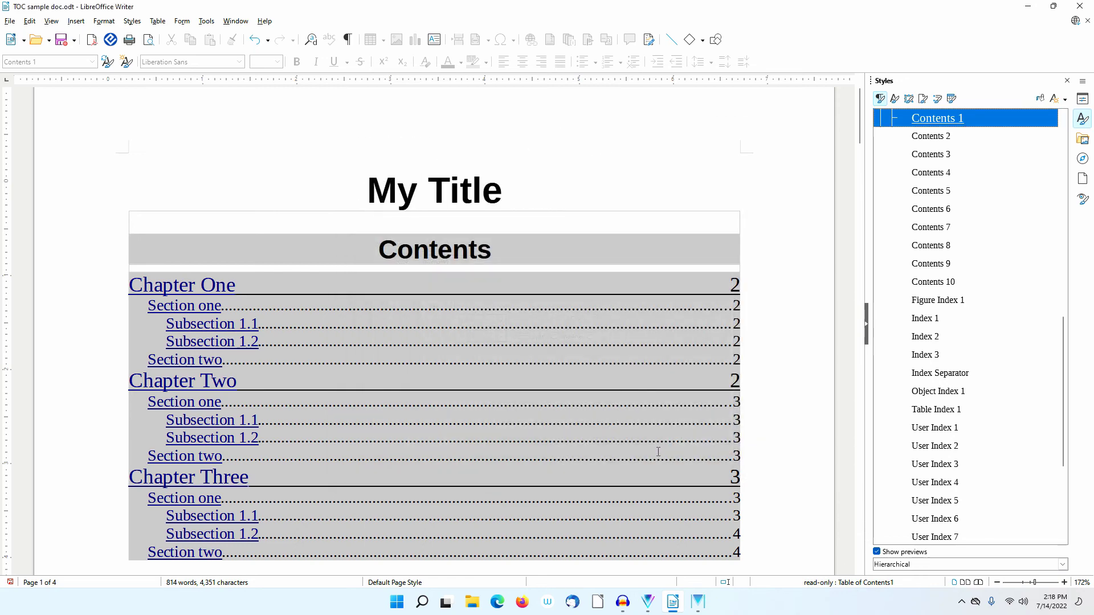
pyautogui.click(150, 39)
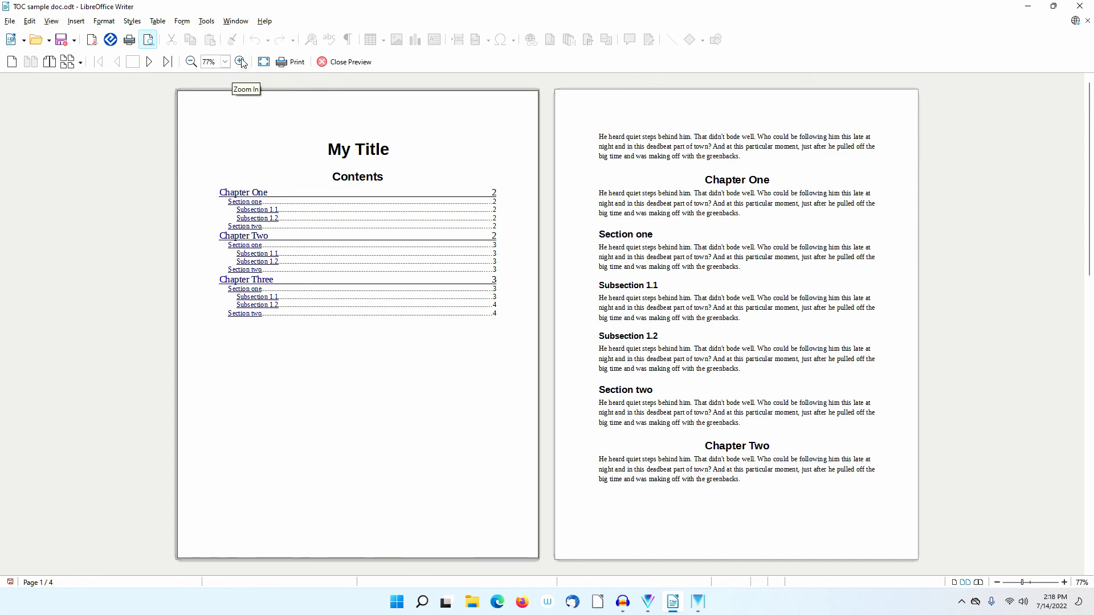
pyautogui.click(241, 61)
pyautogui.click(241, 61)
pyautogui.click(240, 62)
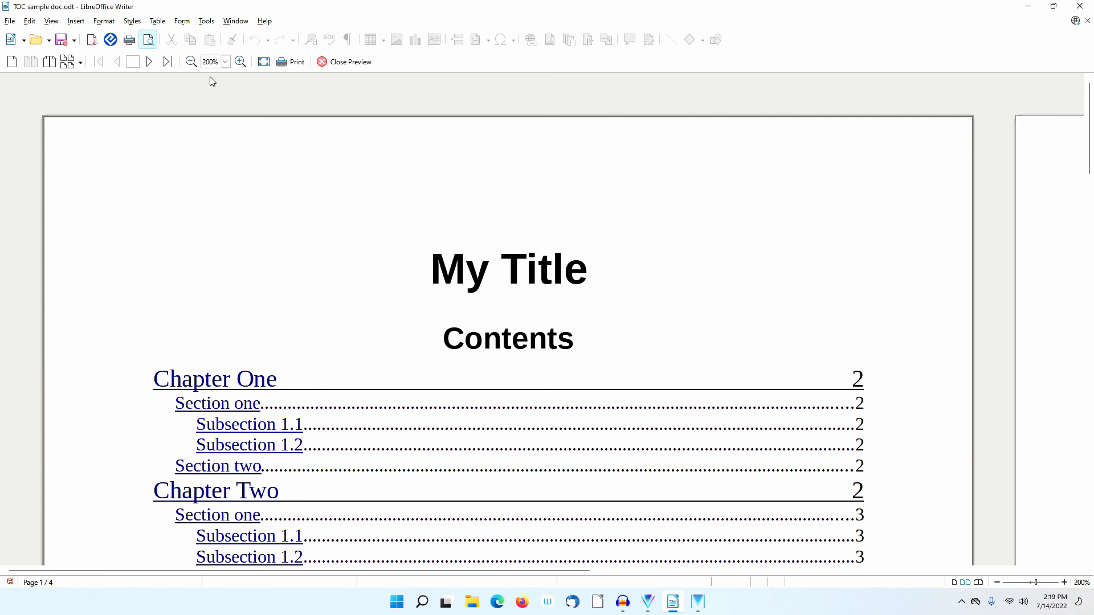
pyautogui.click(356, 62)
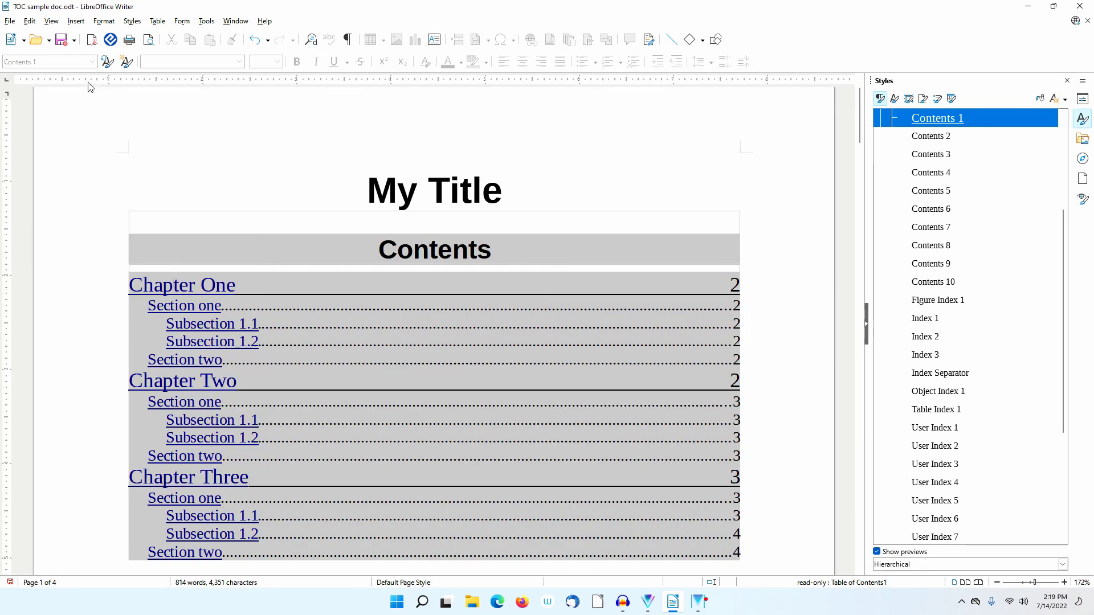
# Step: Export directly to PDF, overwriting TOC sample doc.pdf, then bring up File Explorer
pyautogui.click(11, 22)
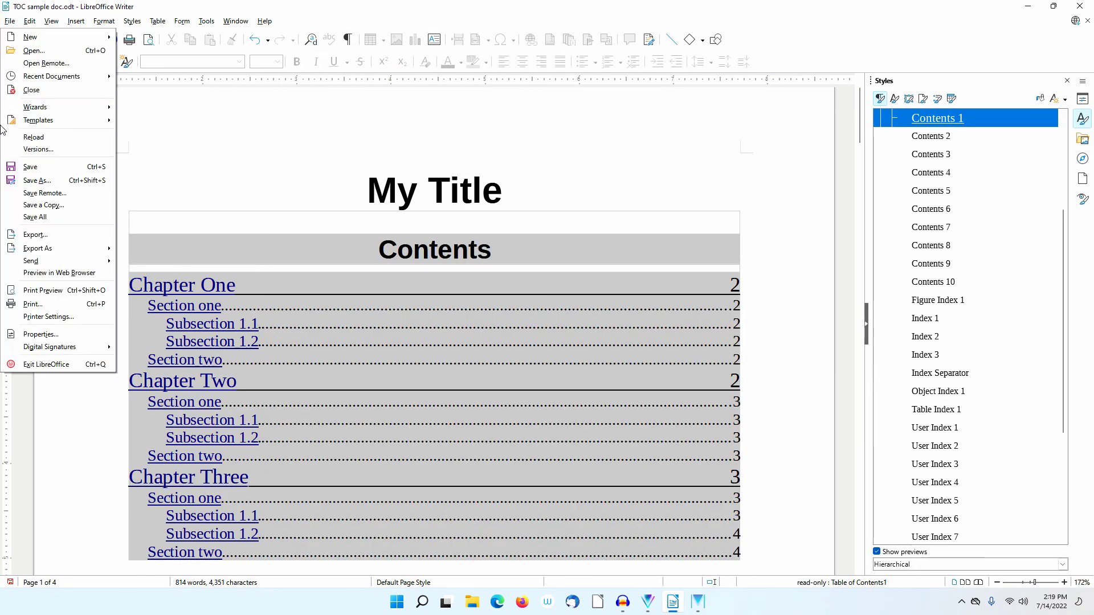
pyautogui.moveTo(28, 248)
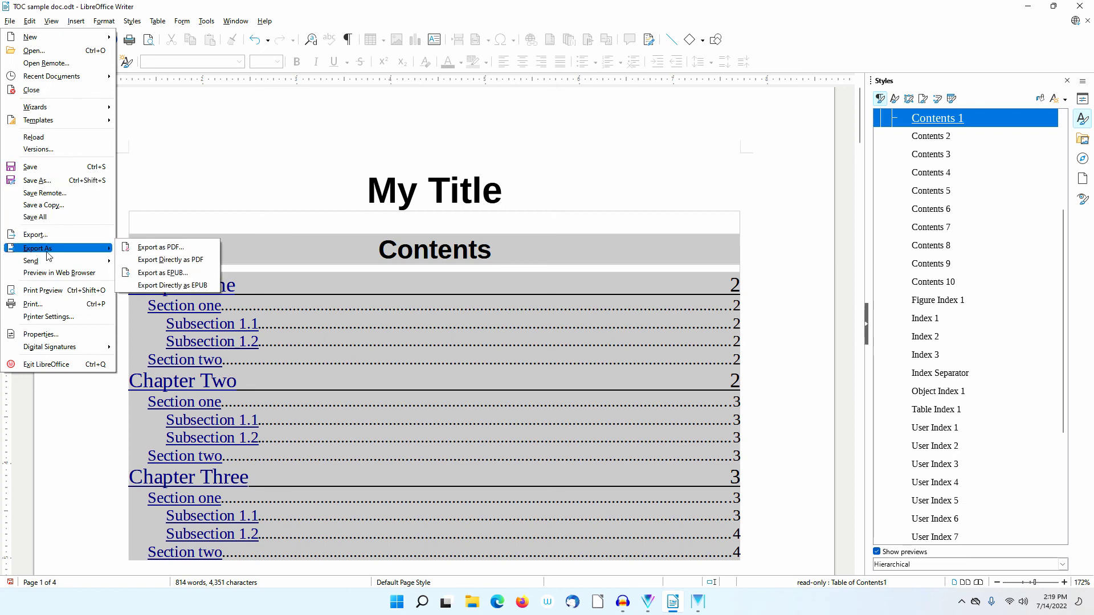
pyautogui.click(164, 263)
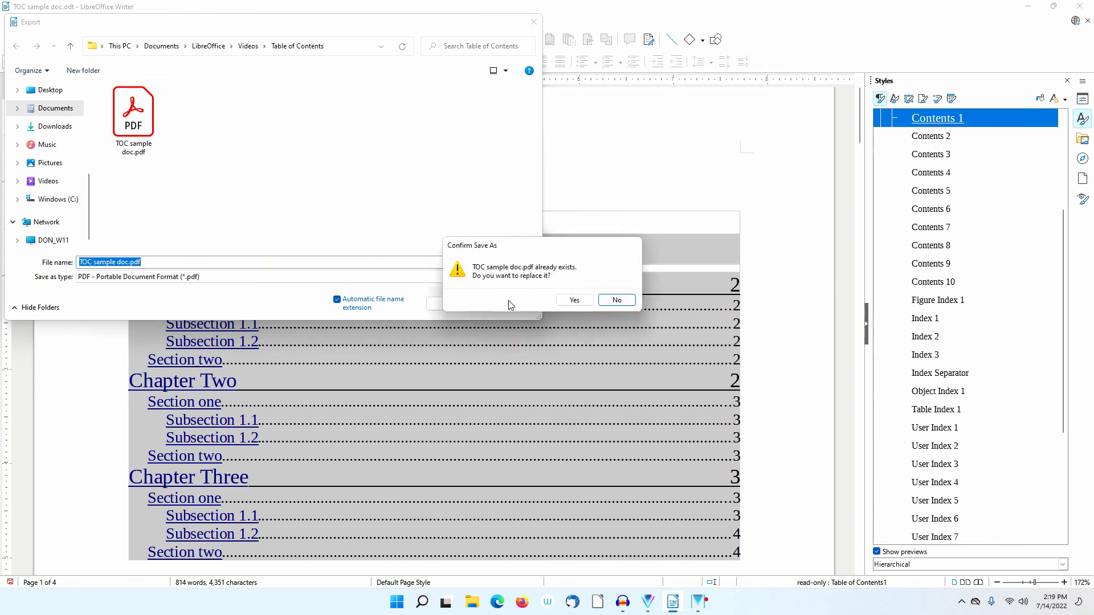
pyautogui.click(573, 298)
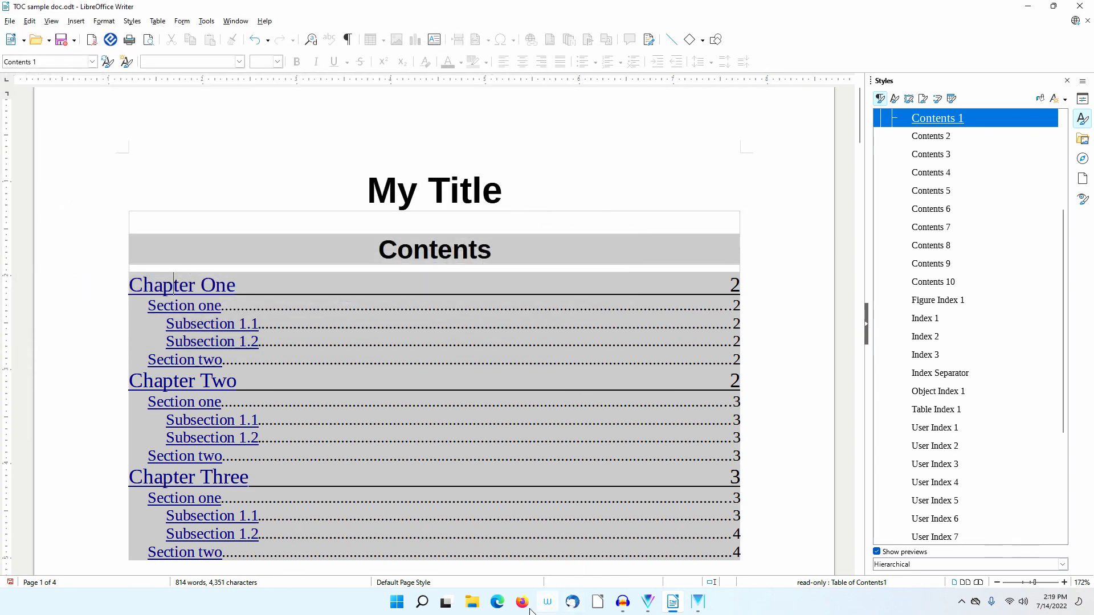
pyautogui.click(472, 602)
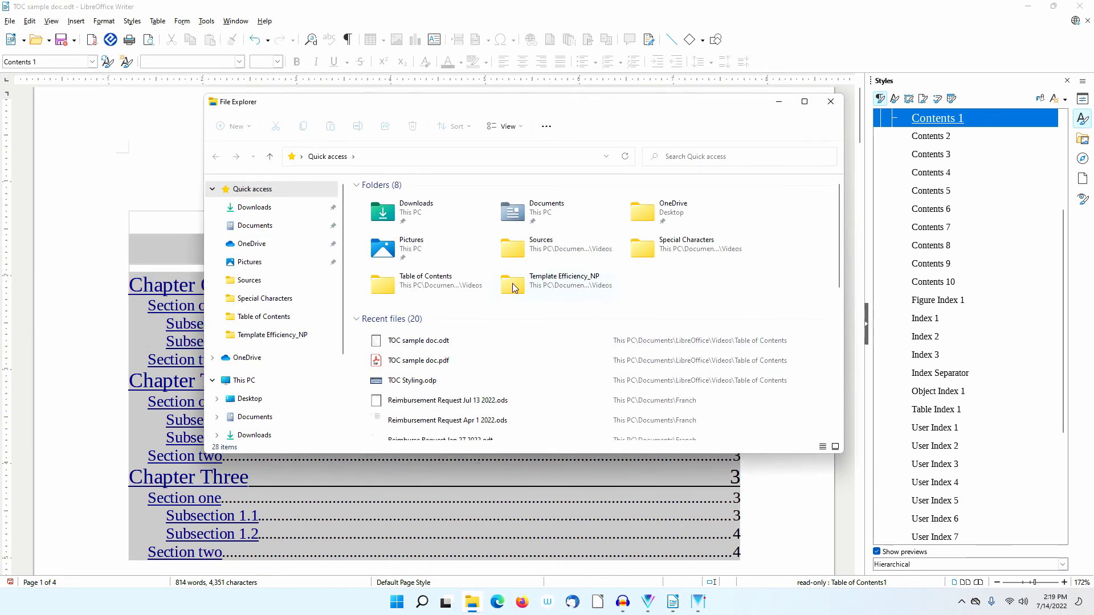
# Step: Open TOC sample doc.pdf from the Table of Contents folder in Acrobat Reader and scroll down
pyautogui.doubleClick(448, 301)
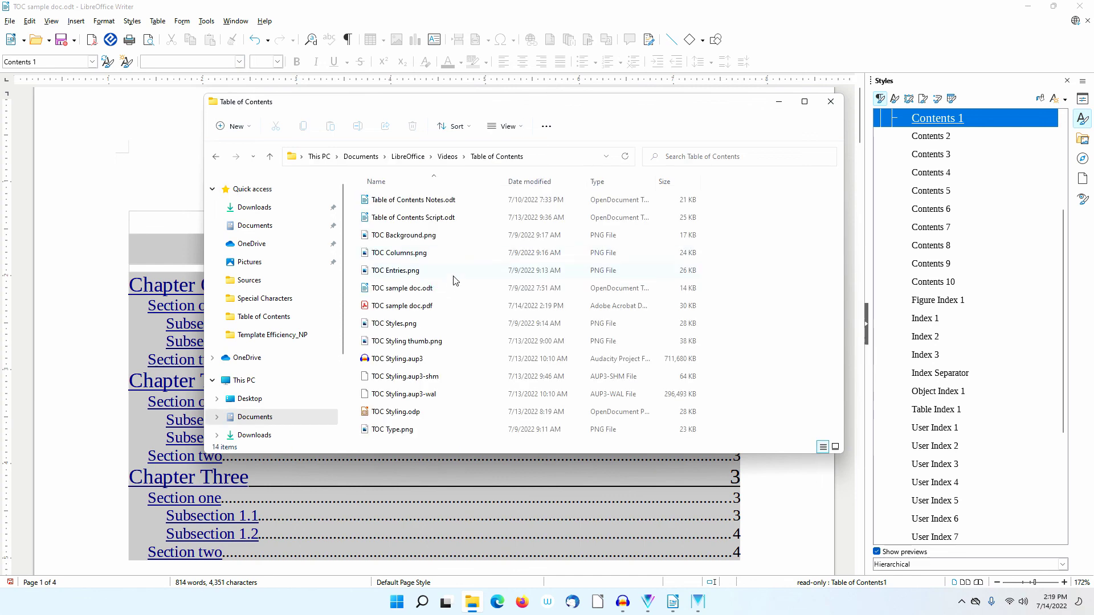
pyautogui.doubleClick(442, 307)
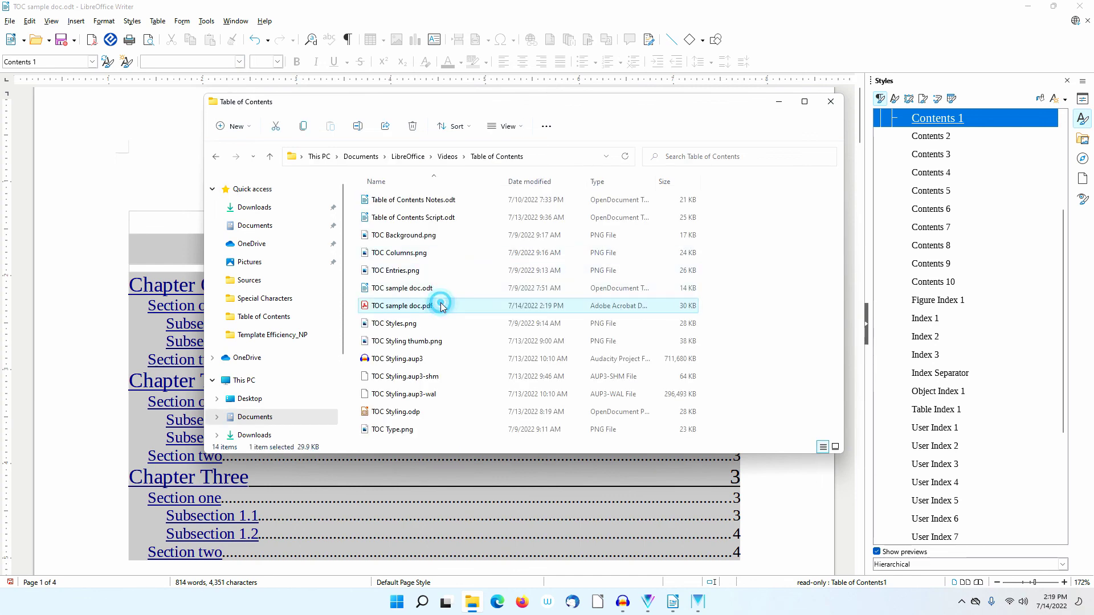
pyautogui.scroll(-2, 440, 310)
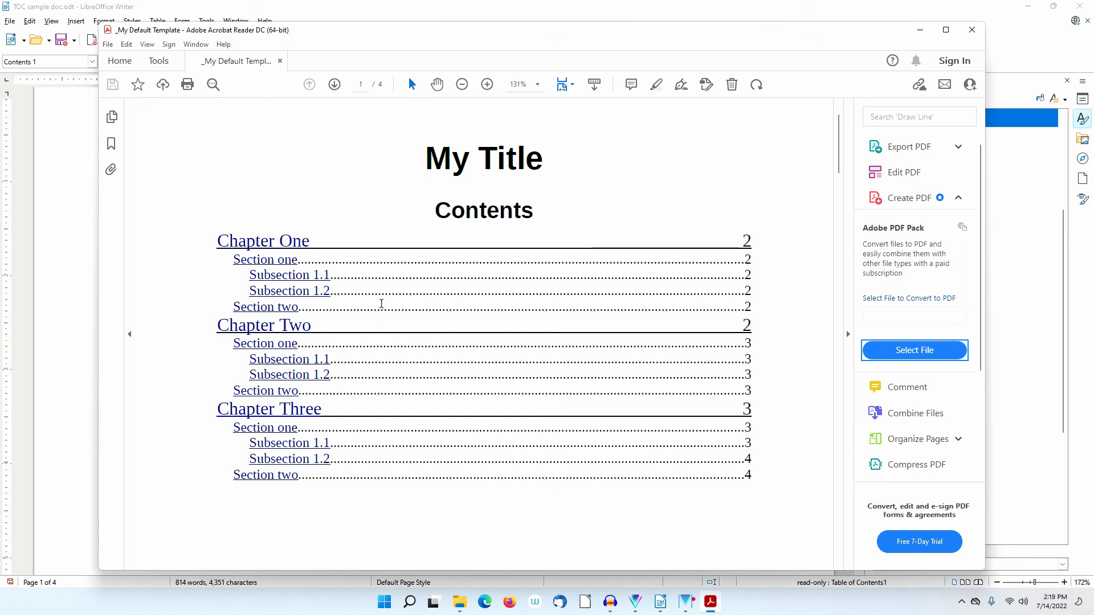
# Step: Scroll through the PDF to check the underlined chapter entries and page numbers
pyautogui.scroll(-10, 414, 343)
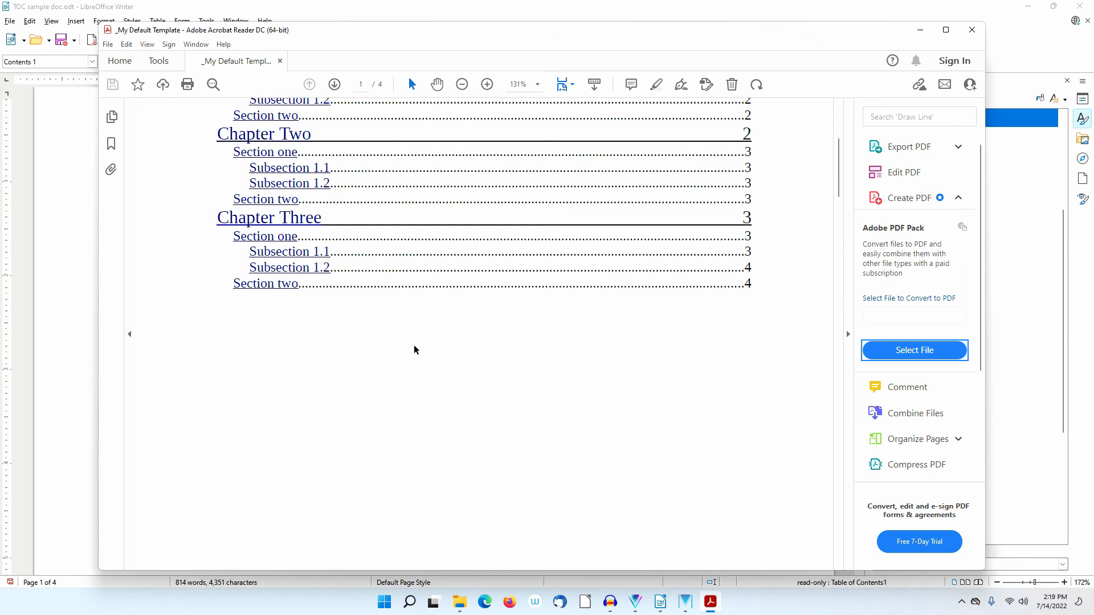
pyautogui.scroll(-10, 414, 350)
pyautogui.scroll(4, 418, 345)
# Step: Close Acrobat Reader and File Explorer, then show Writer's print preview of the contents and first story page
pyautogui.click(966, 33)
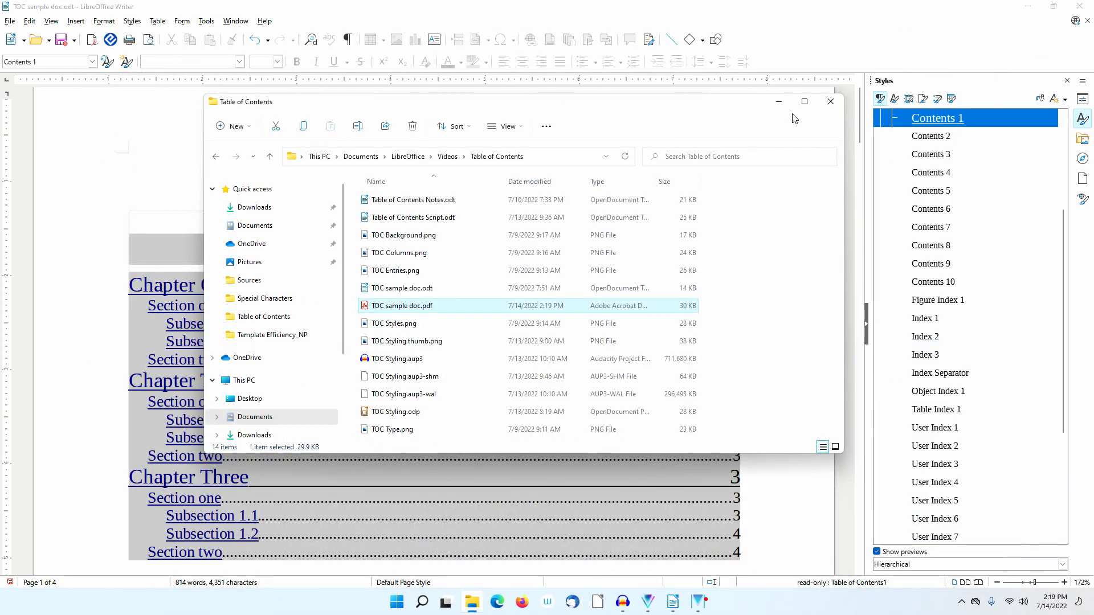
pyautogui.click(830, 102)
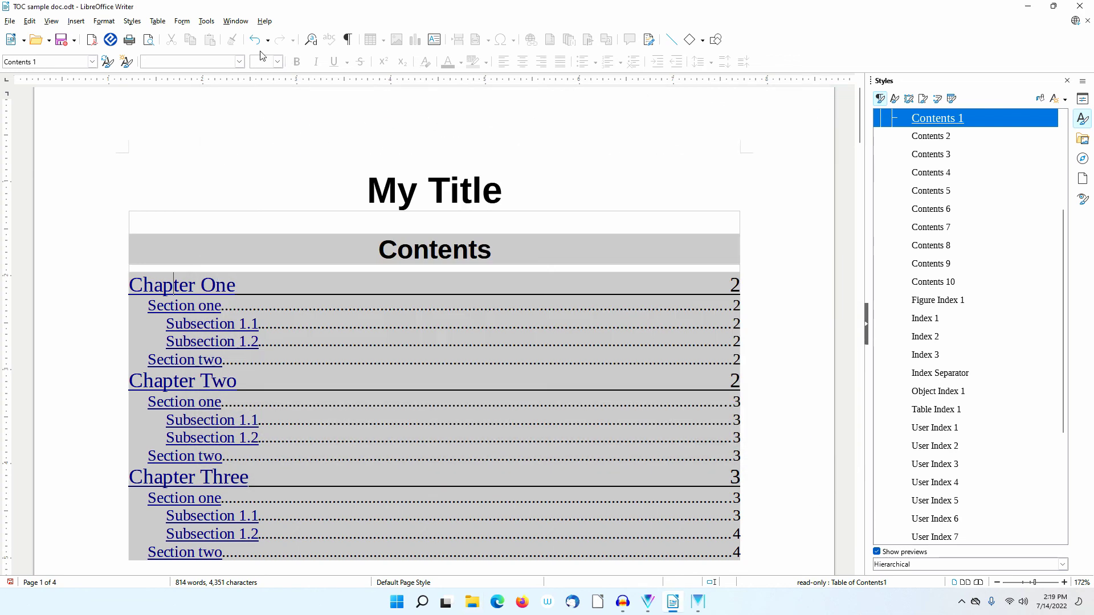
pyautogui.click(149, 41)
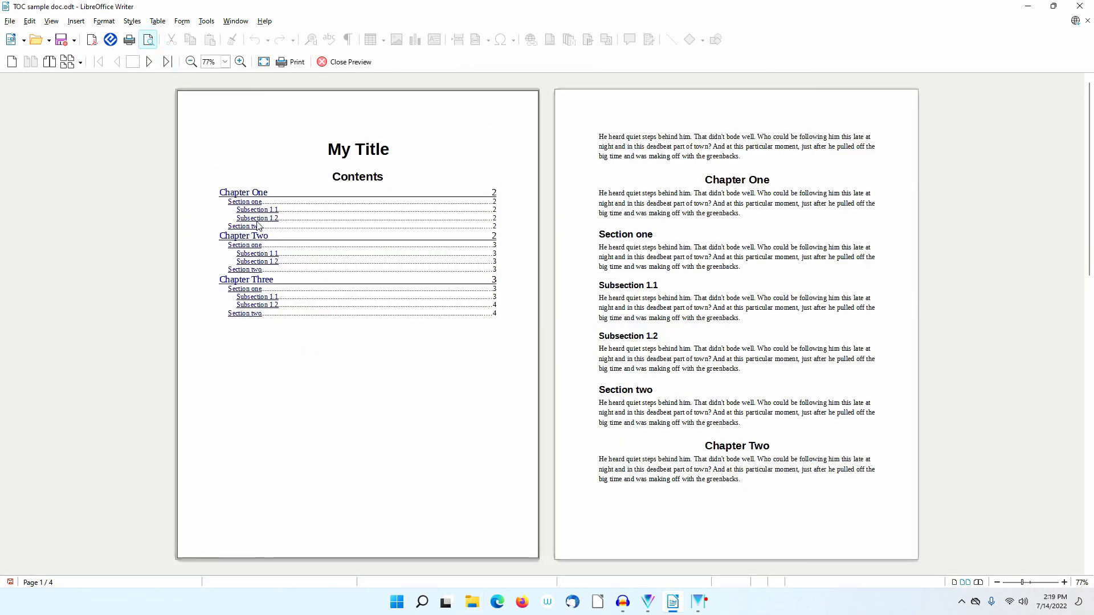